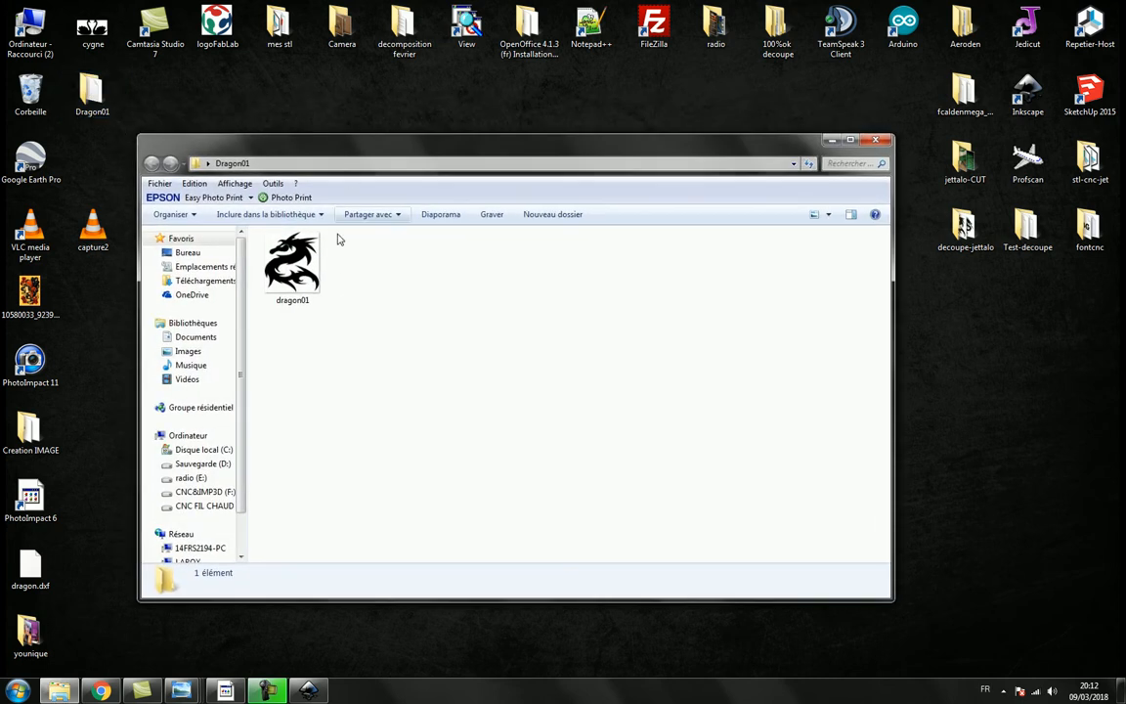
- View the dragon01 image from the Dragon01 folder
{"action": "double_click", "coordinate": [270, 231]}
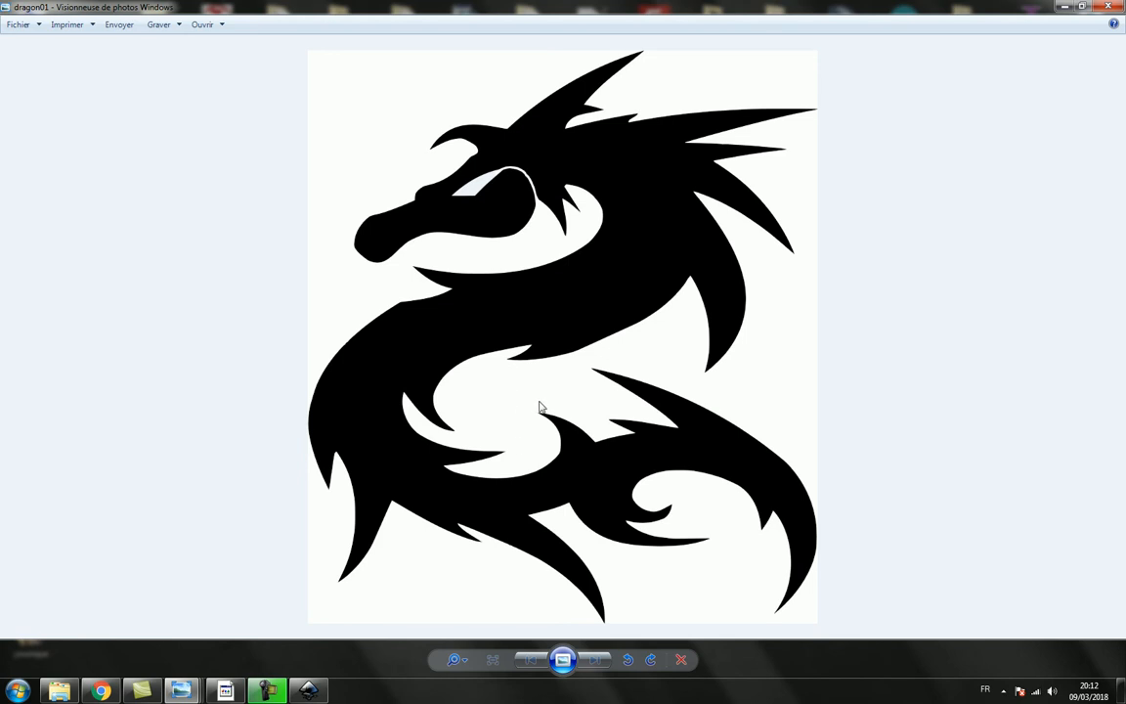
{"action": "left_click", "coordinate": [1064, 7]}
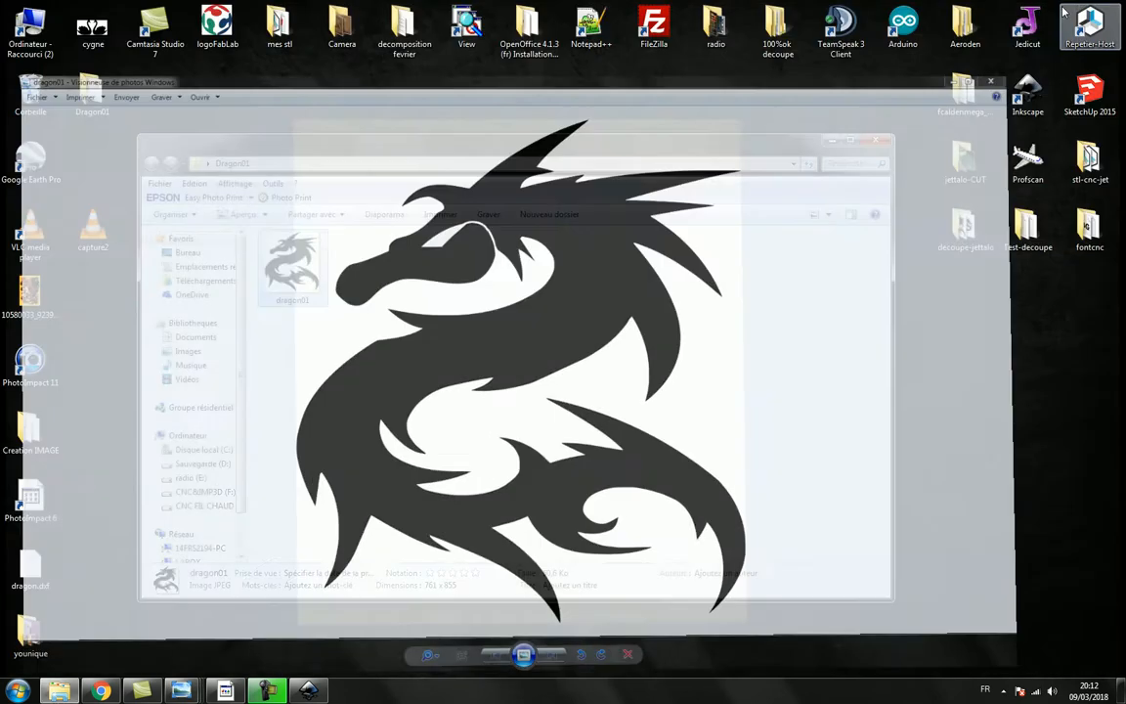
- Switch to Inkscape and open dragon01 from the Dragon01 folder as an embedded image with resolution taken from the file and default rendering
{"action": "left_click", "coordinate": [309, 692]}
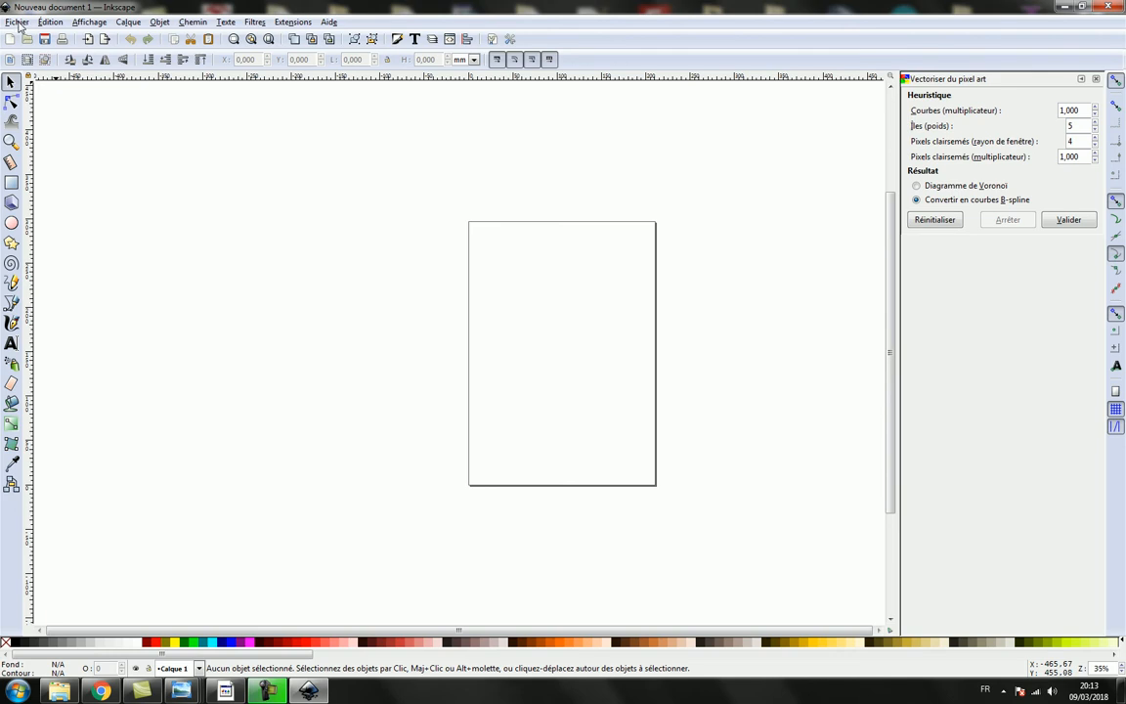
{"action": "left_click", "coordinate": [26, 38]}
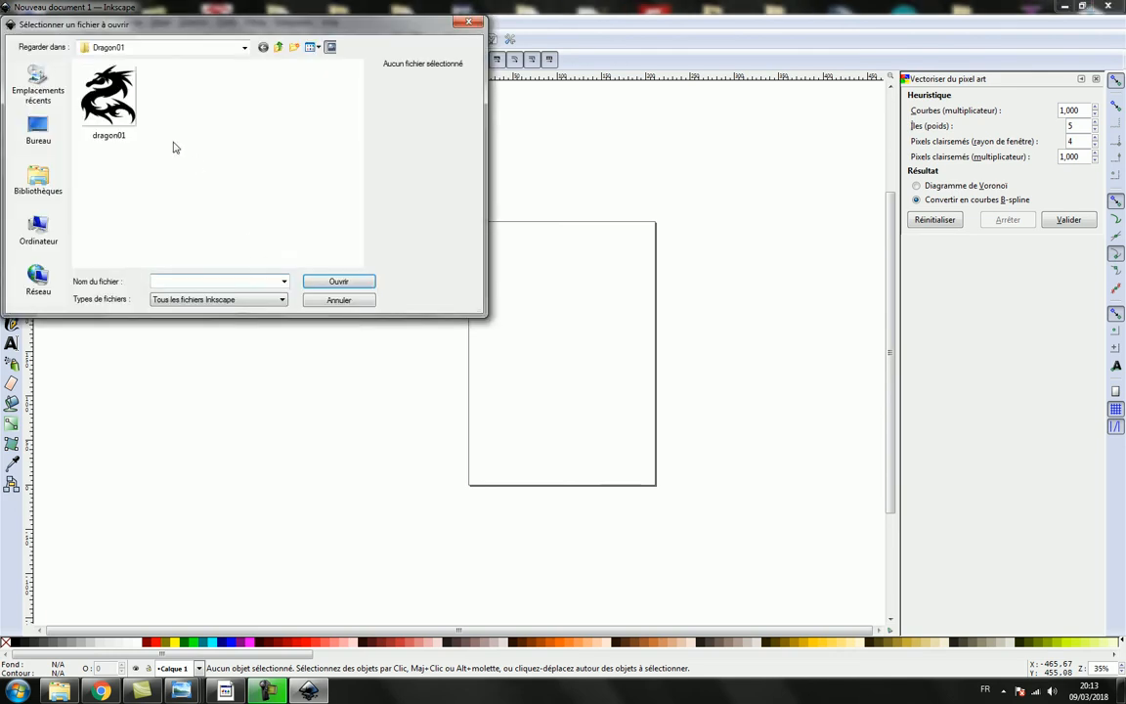
{"action": "double_click", "coordinate": [98, 89]}
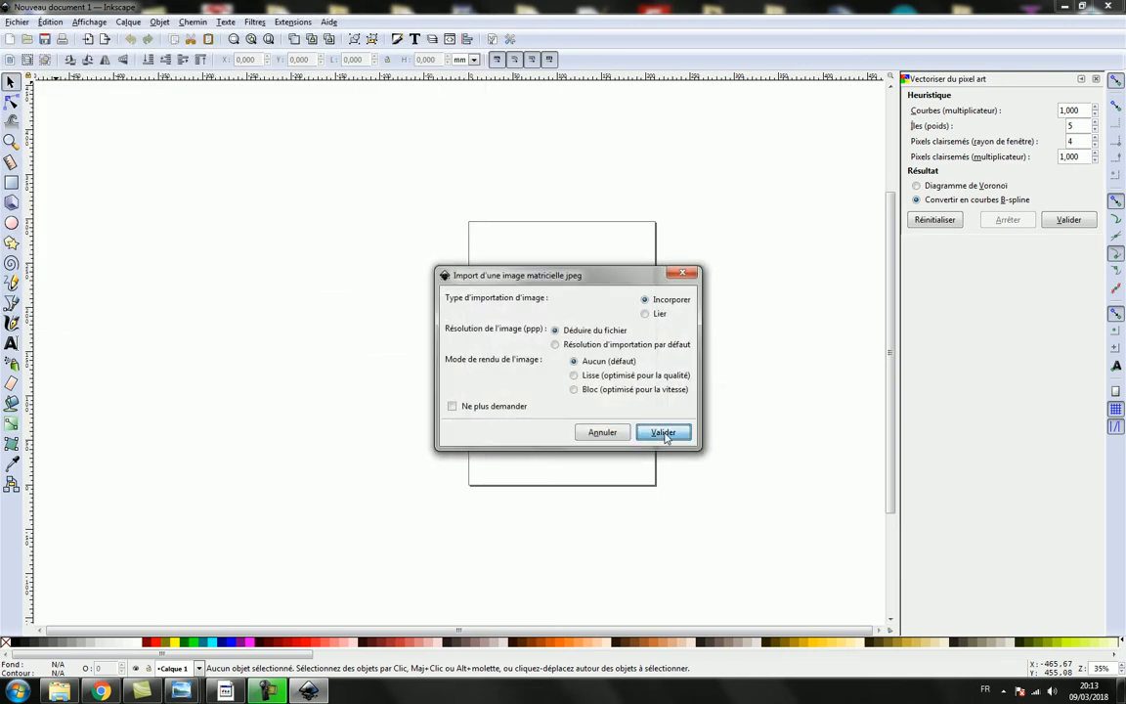
{"action": "left_click", "coordinate": [663, 434]}
{"action": "left_click_drag", "start_coordinate": [371, 8], "coordinate": [472, 109]}
{"action": "left_click", "coordinate": [512, 109]}
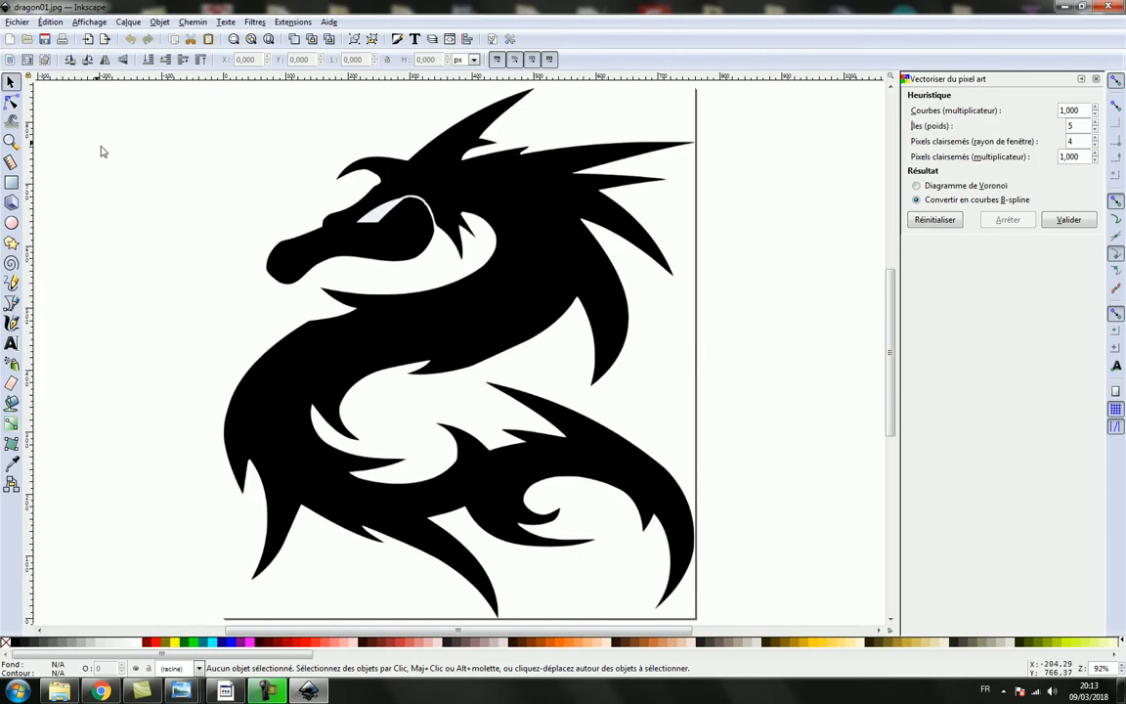
- Select everything in the document and try to convert the dragon image with Object to Path
{"action": "left_click", "coordinate": [50, 23]}
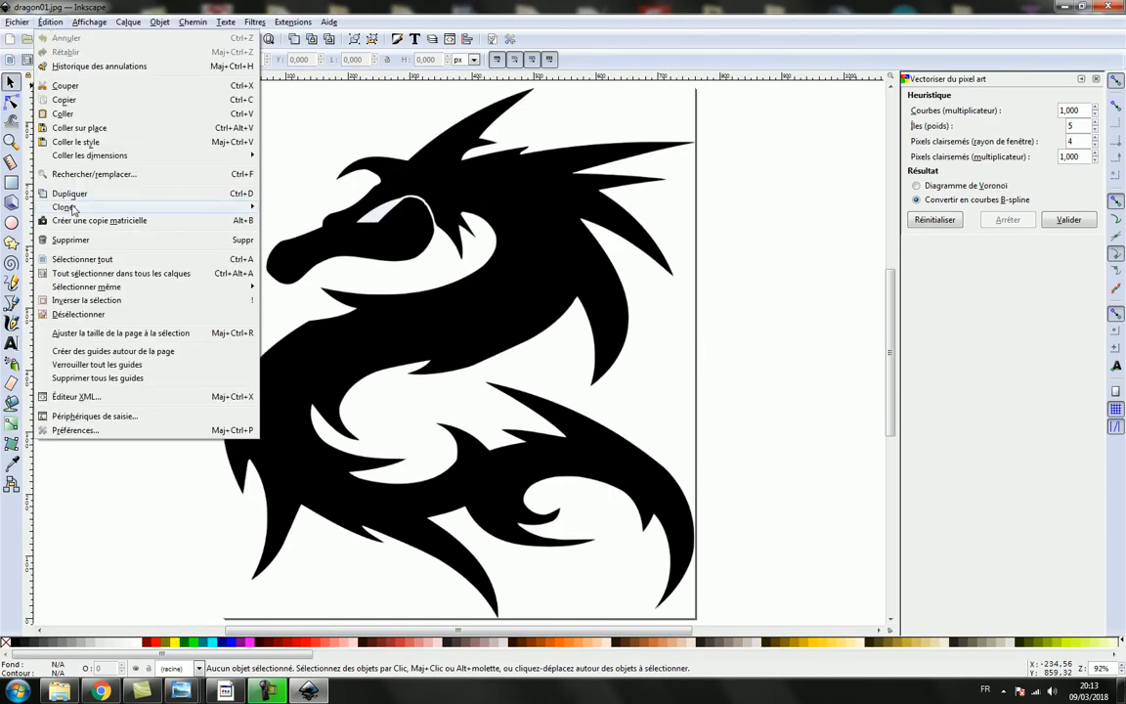
{"action": "left_click", "coordinate": [74, 259]}
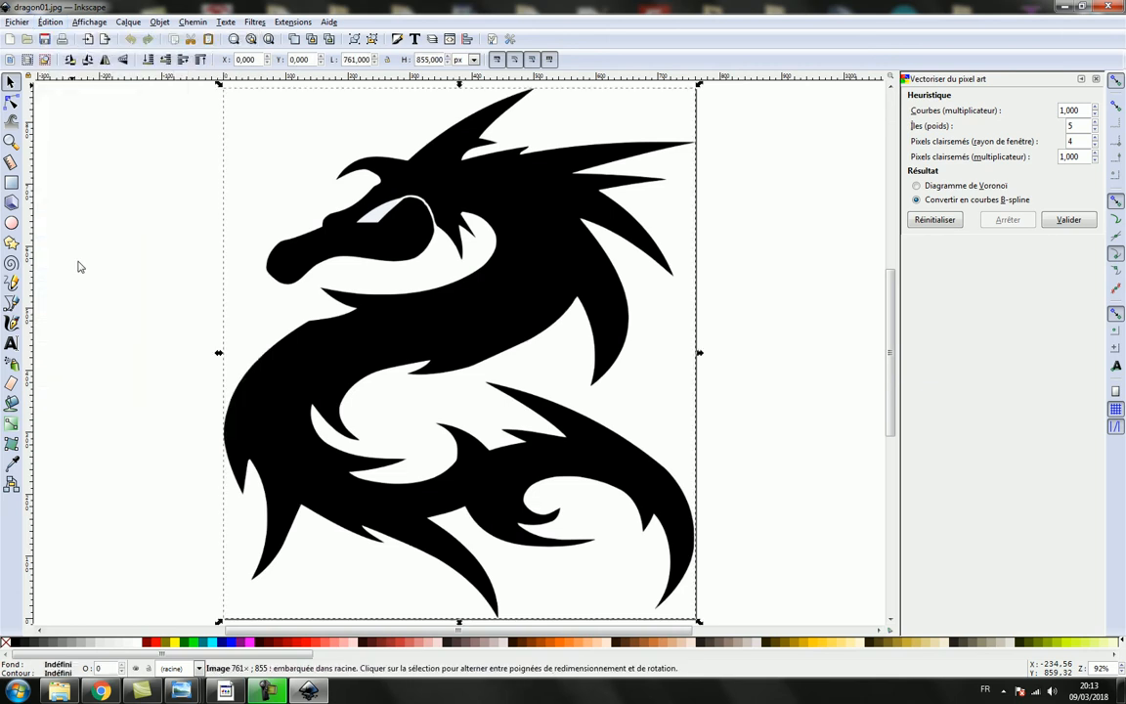
{"action": "left_click", "coordinate": [194, 23]}
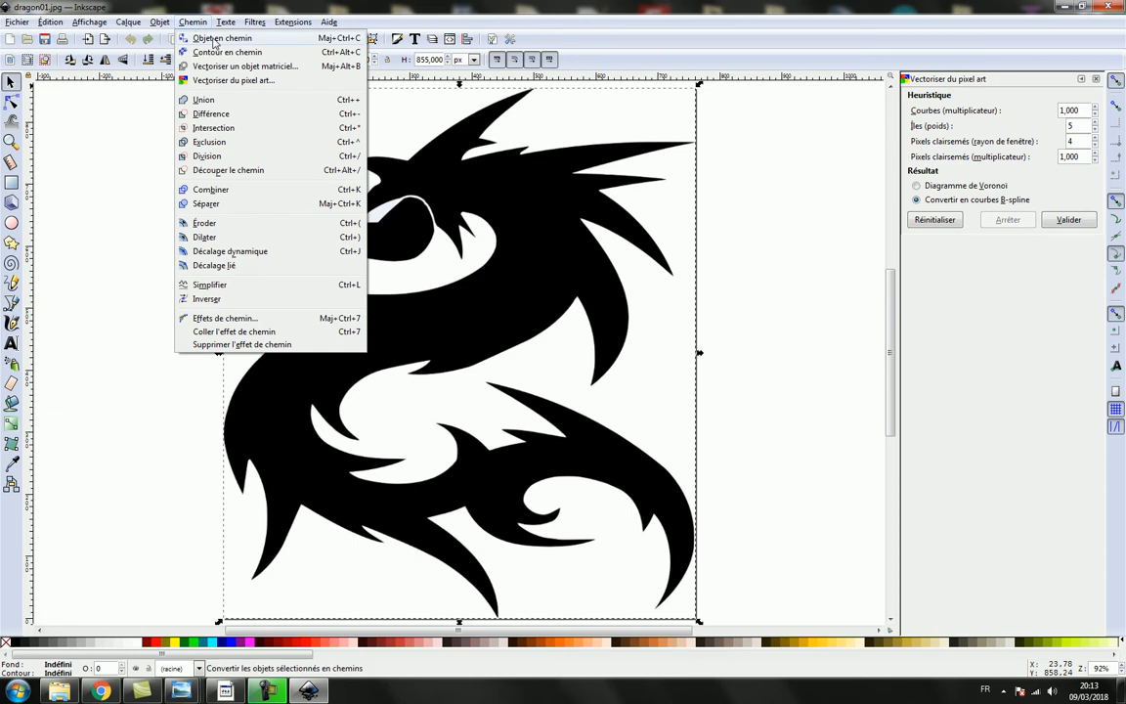
{"action": "left_click", "coordinate": [214, 39]}
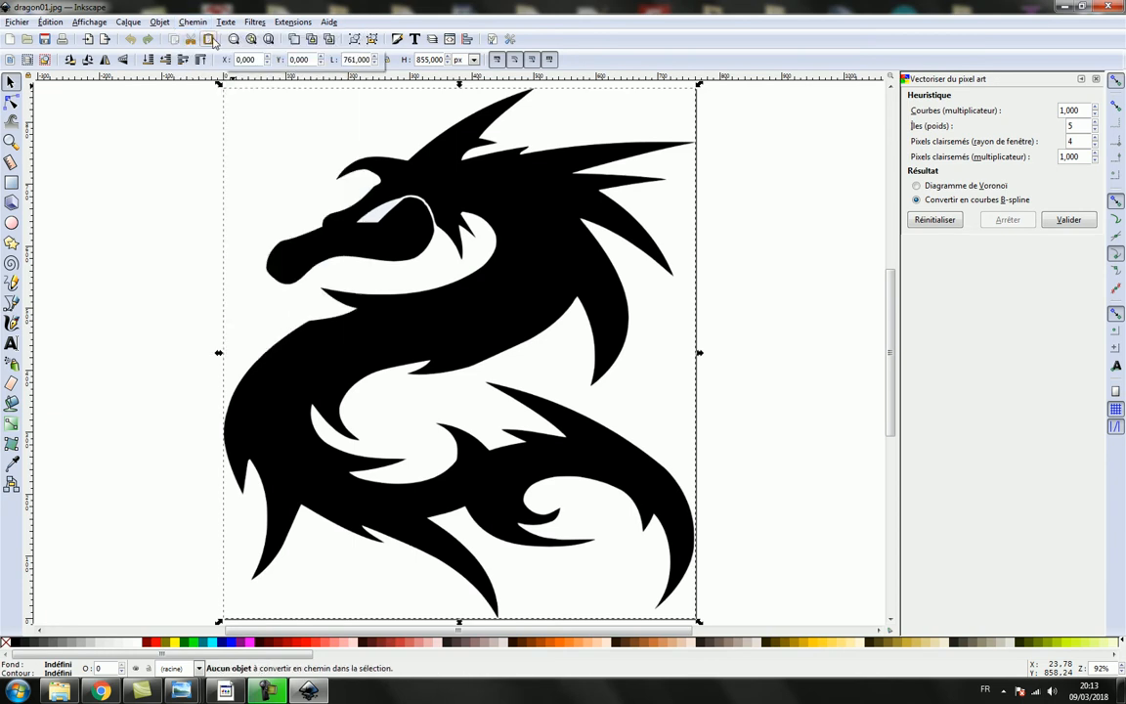
- Trace the dragon bitmap into a single path using the brightness threshold of 0,450, with live preview enabled
{"action": "left_click", "coordinate": [194, 24]}
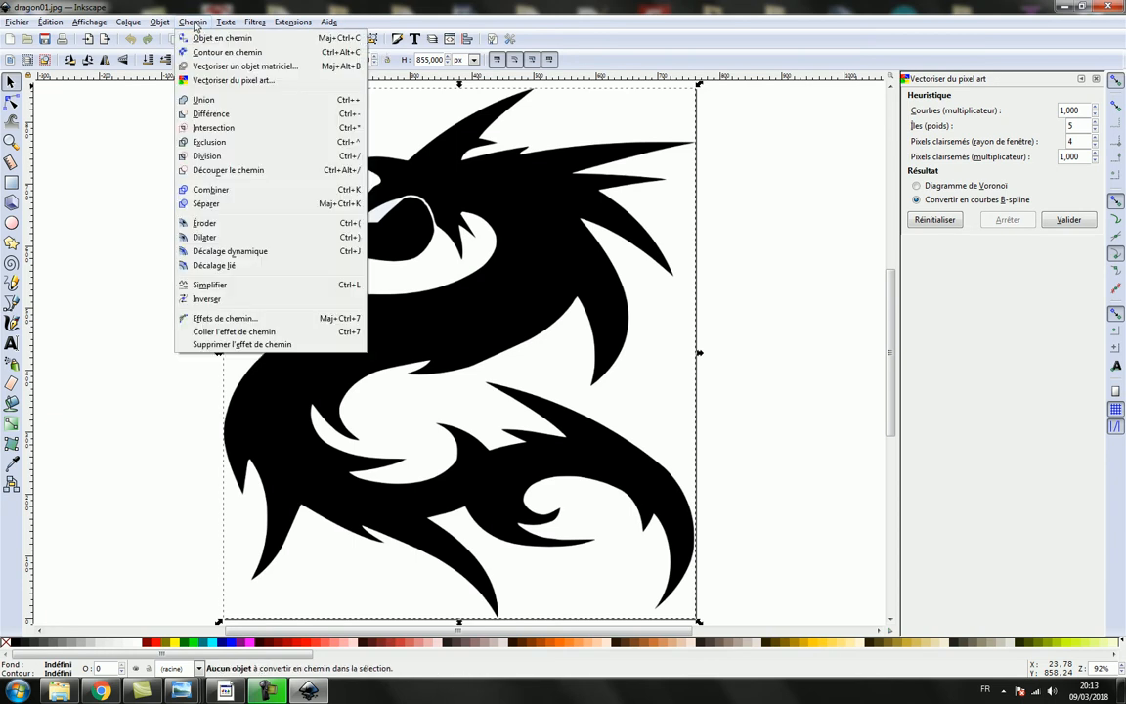
{"action": "left_click", "coordinate": [220, 67]}
{"action": "left_click", "coordinate": [995, 217]}
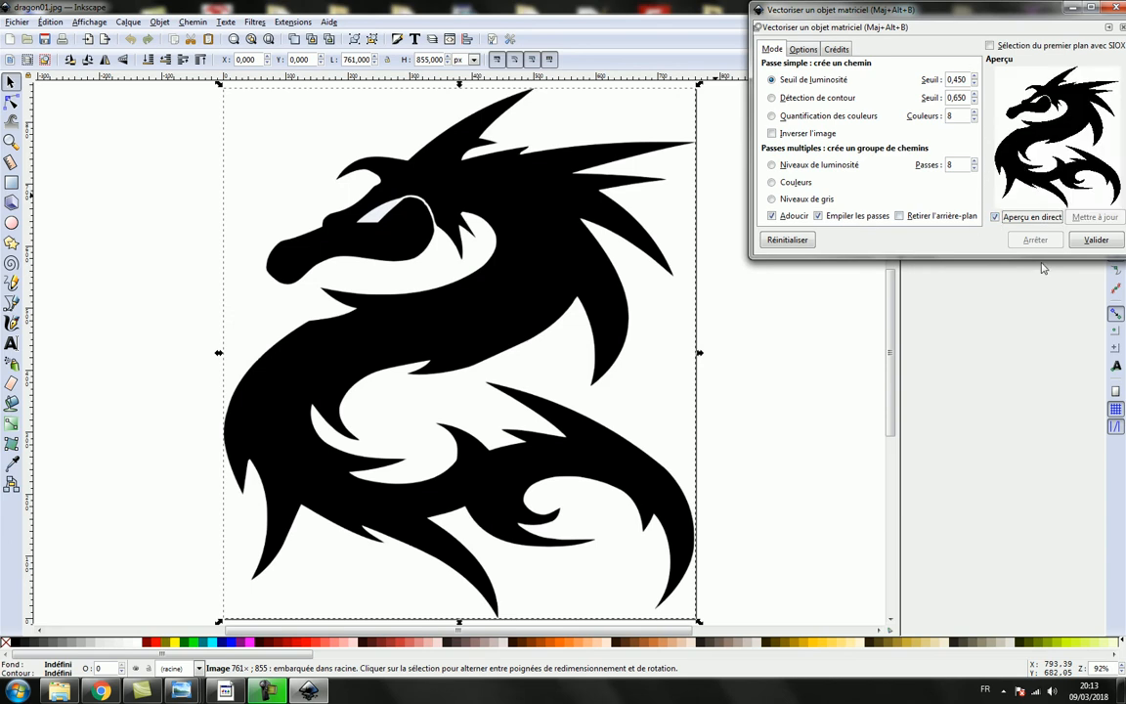
{"action": "left_click", "coordinate": [1096, 241]}
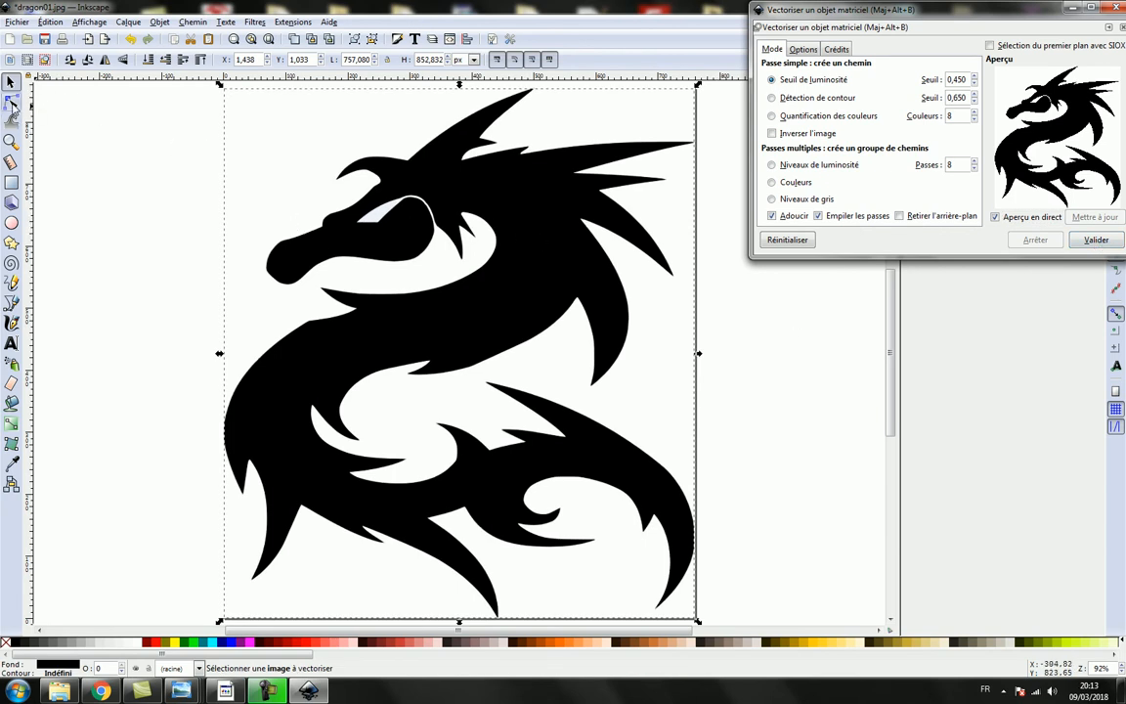
- Select all nodes of the traced dragon, insert midpoint nodes three times, and make all the segments straight
{"action": "left_click", "coordinate": [10, 101]}
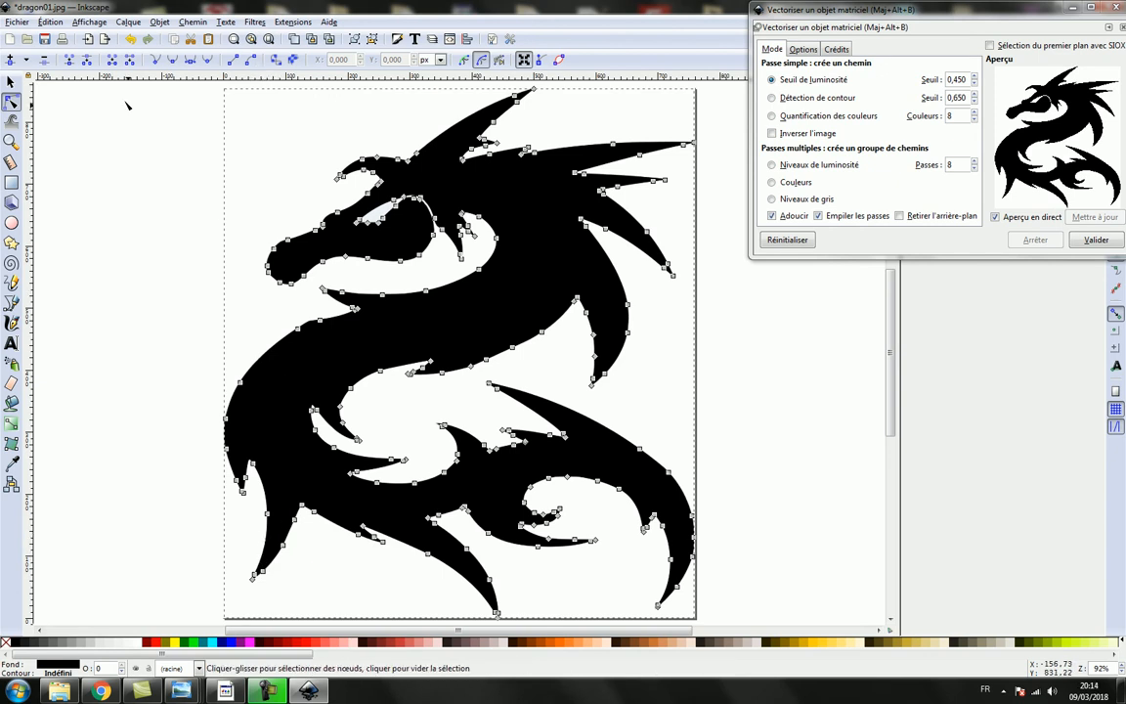
{"action": "left_click", "coordinate": [51, 21]}
{"action": "left_click", "coordinate": [76, 260]}
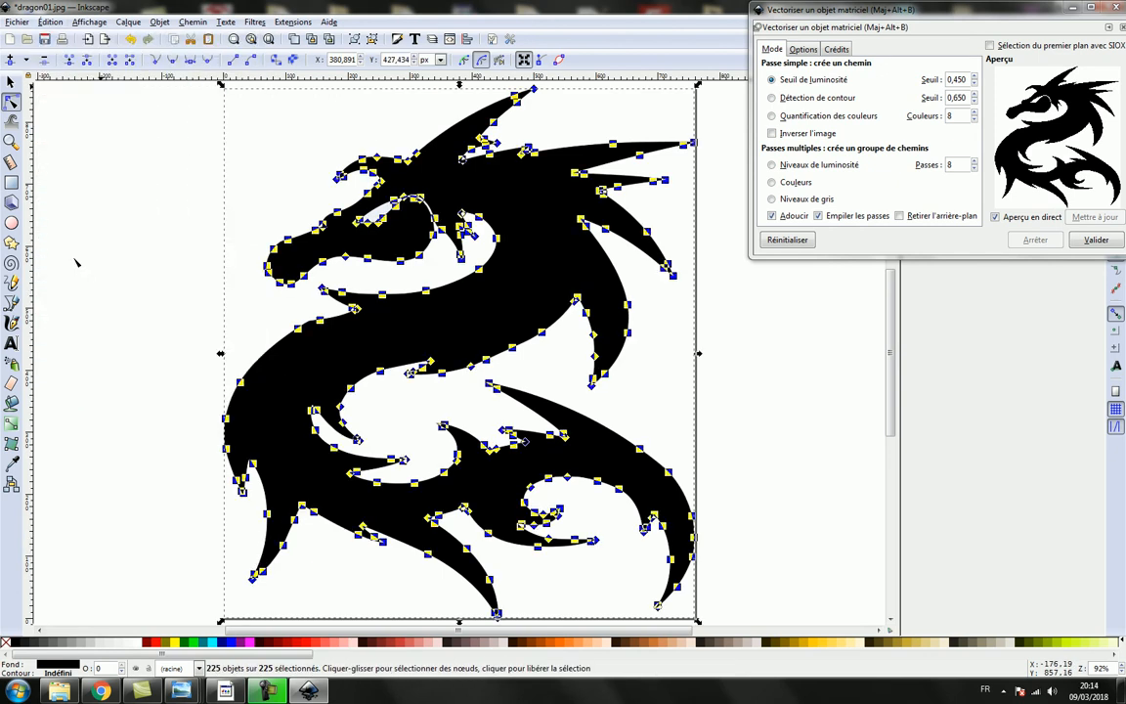
{"action": "left_click", "coordinate": [10, 62]}
{"action": "left_click", "coordinate": [10, 62]}
{"action": "left_click", "coordinate": [11, 62]}
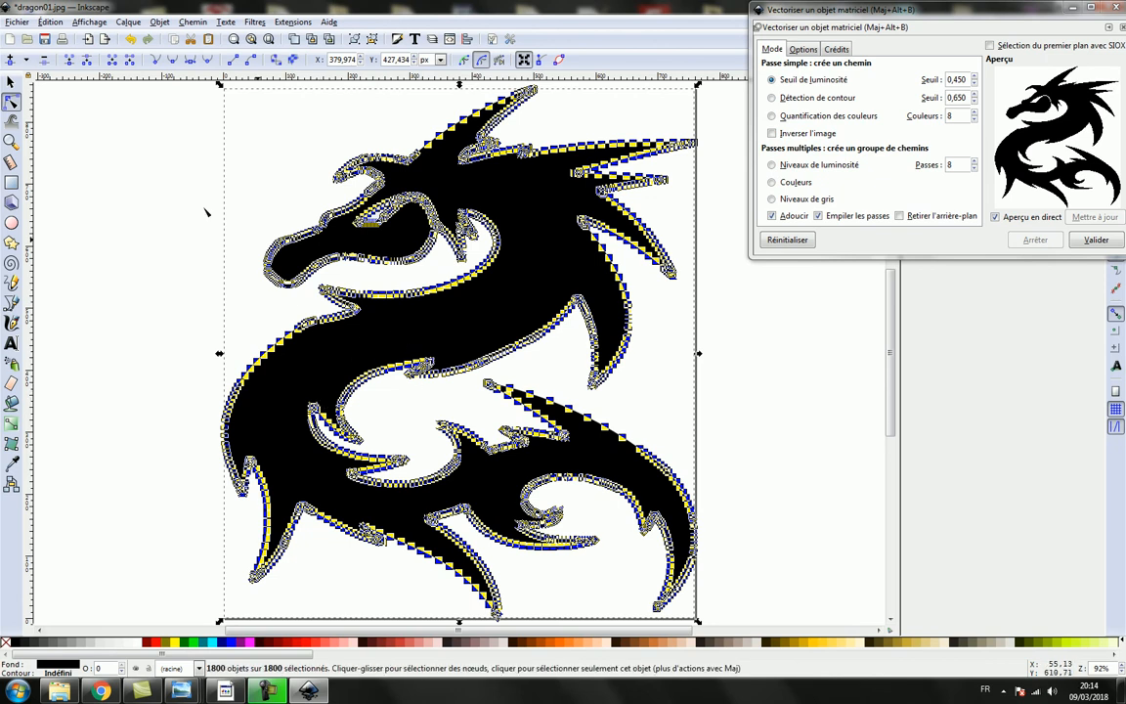
{"action": "left_click", "coordinate": [233, 62]}
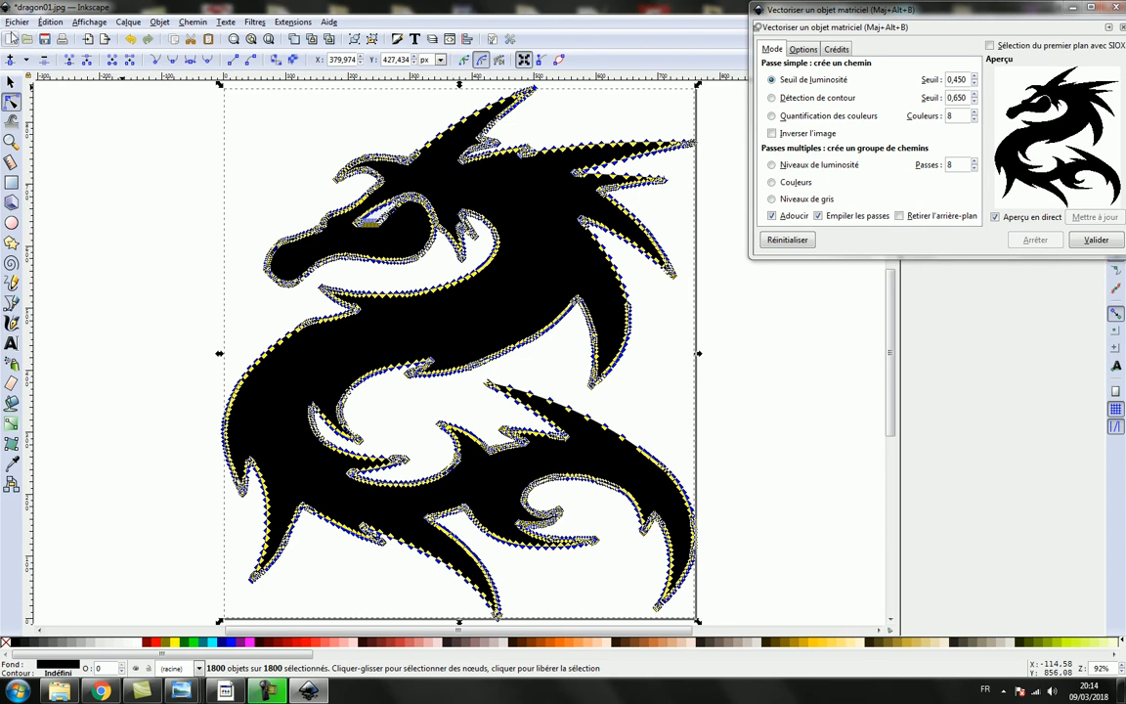
- Save the dragon as dragon01 in AutoCAD DXF R14 format with LWPOLYLINE output and pt as the base unit
{"action": "left_click", "coordinate": [16, 23]}
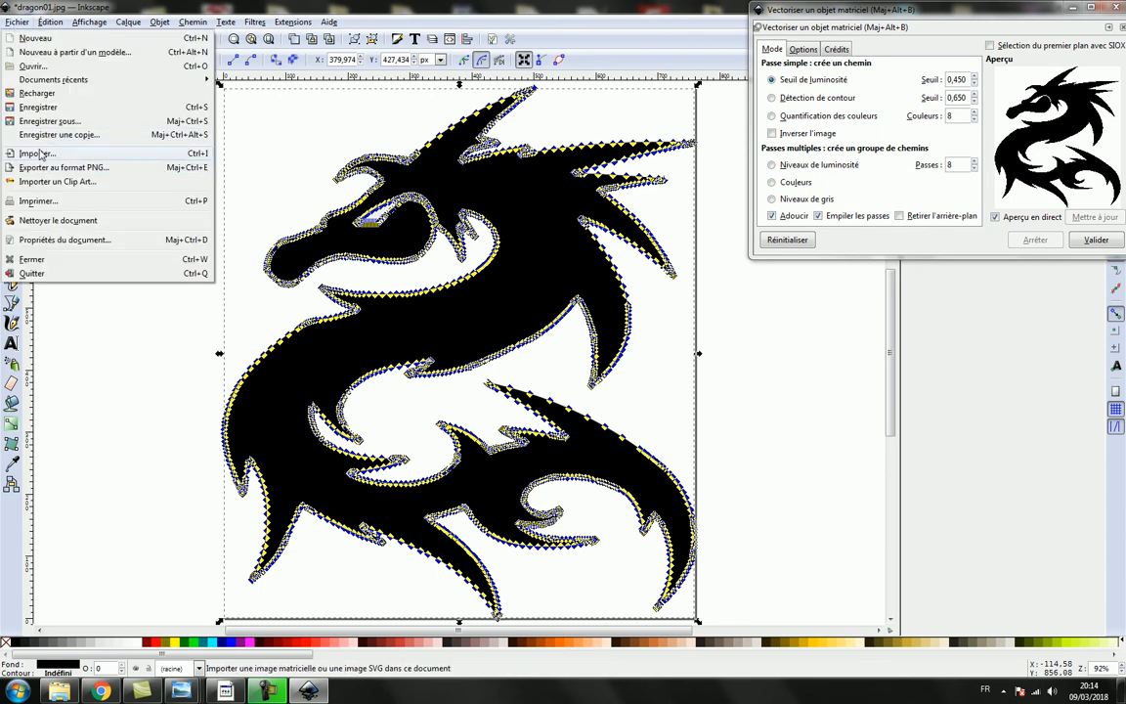
{"action": "left_click", "coordinate": [47, 120]}
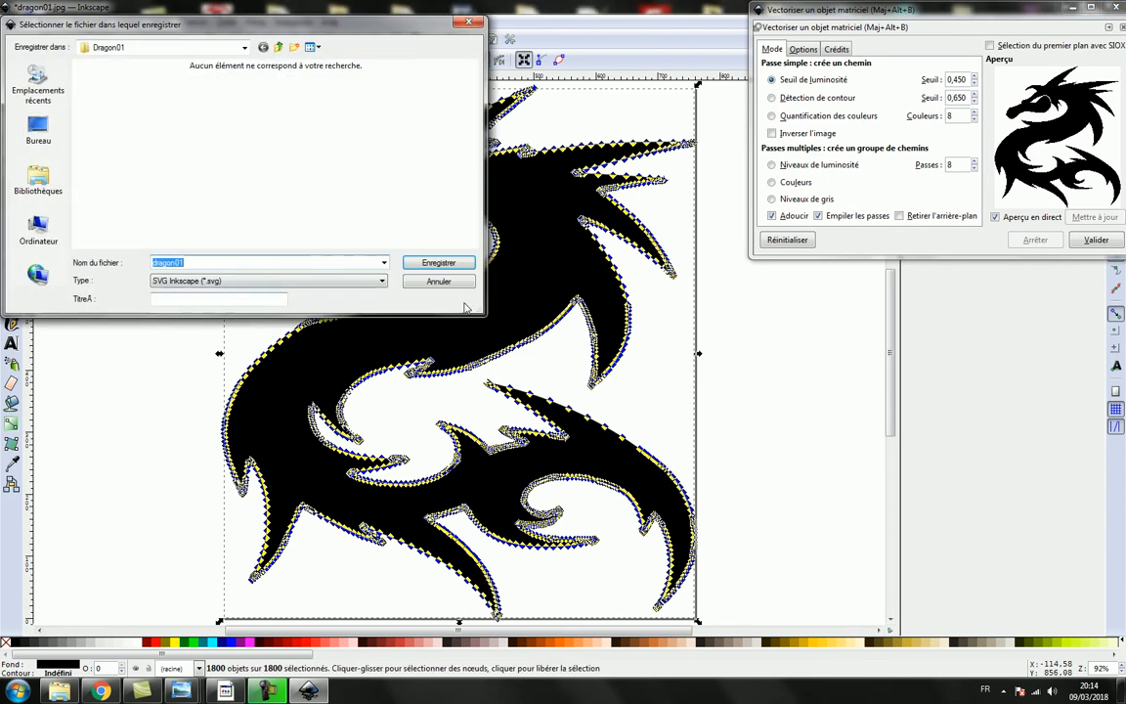
{"action": "left_click", "coordinate": [342, 280]}
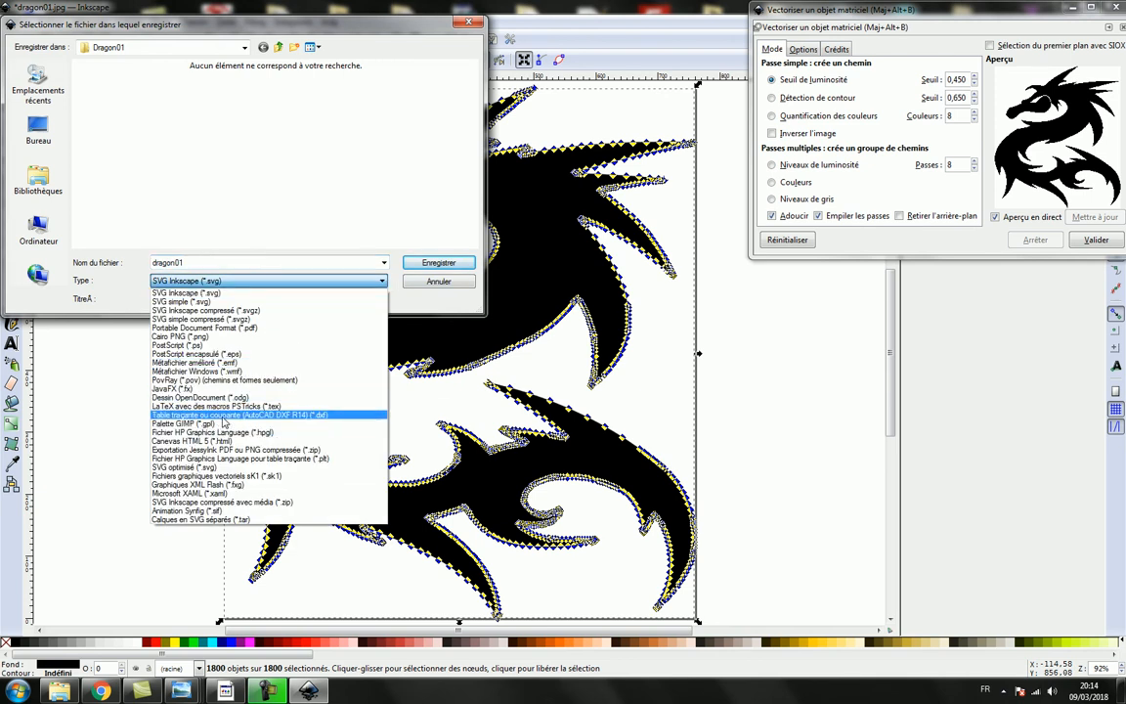
{"action": "left_click", "coordinate": [200, 414]}
{"action": "left_click", "coordinate": [182, 263]}
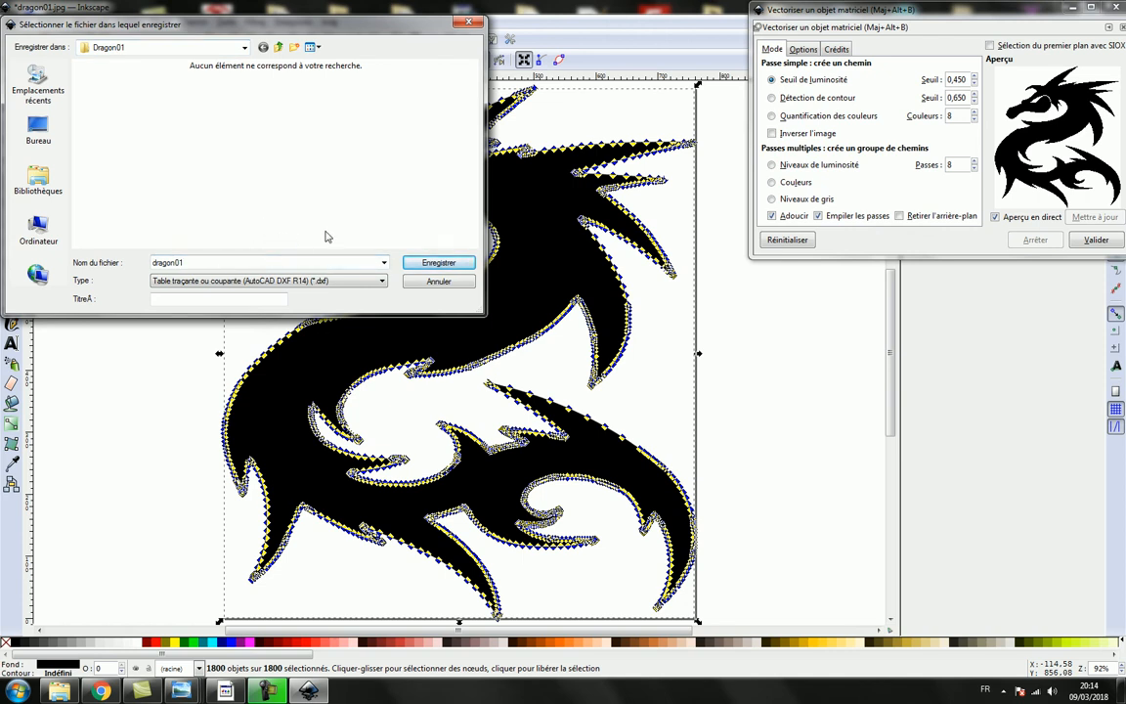
{"action": "left_click", "coordinate": [433, 267]}
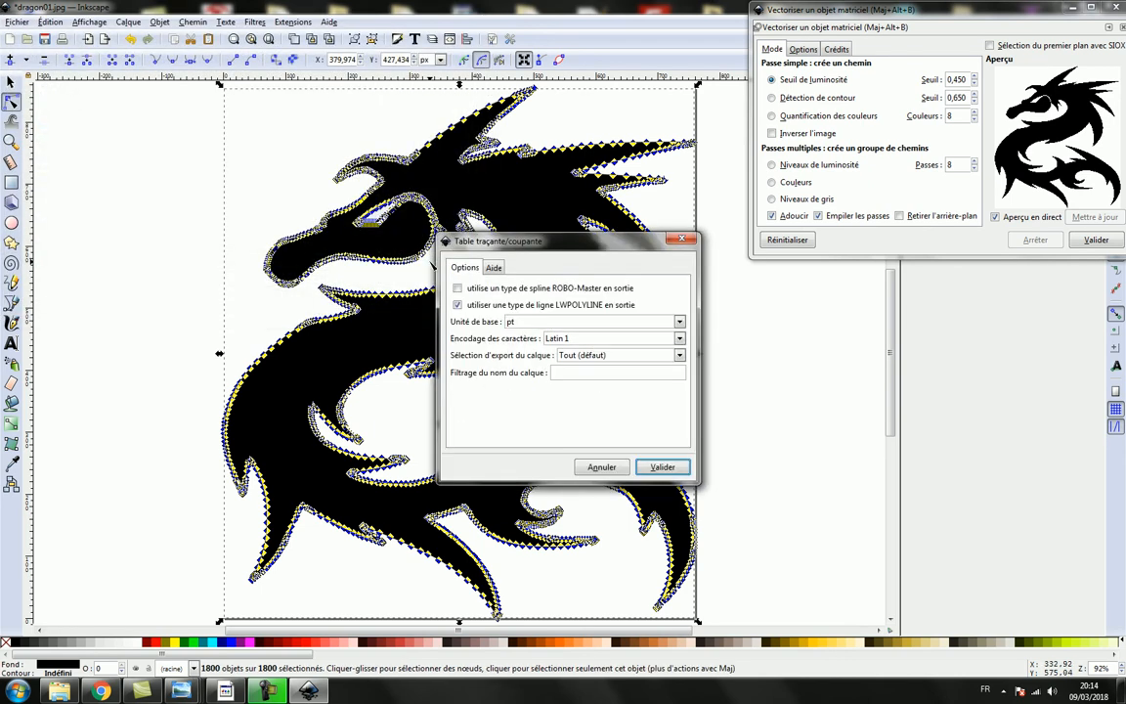
{"action": "left_click", "coordinate": [661, 464]}
- Minimize the open windows, launch Jedicut from the desktop and maximize it
{"action": "left_click", "coordinate": [1073, 8]}
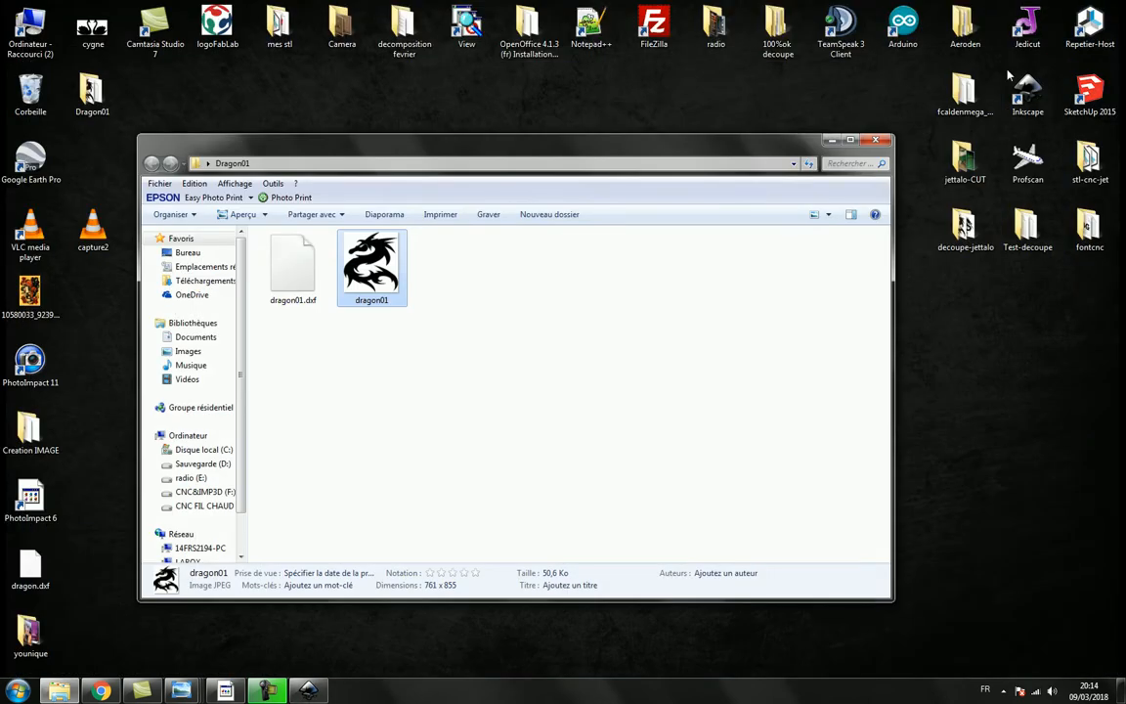
{"action": "left_click", "coordinate": [831, 140]}
{"action": "double_click", "coordinate": [1027, 34]}
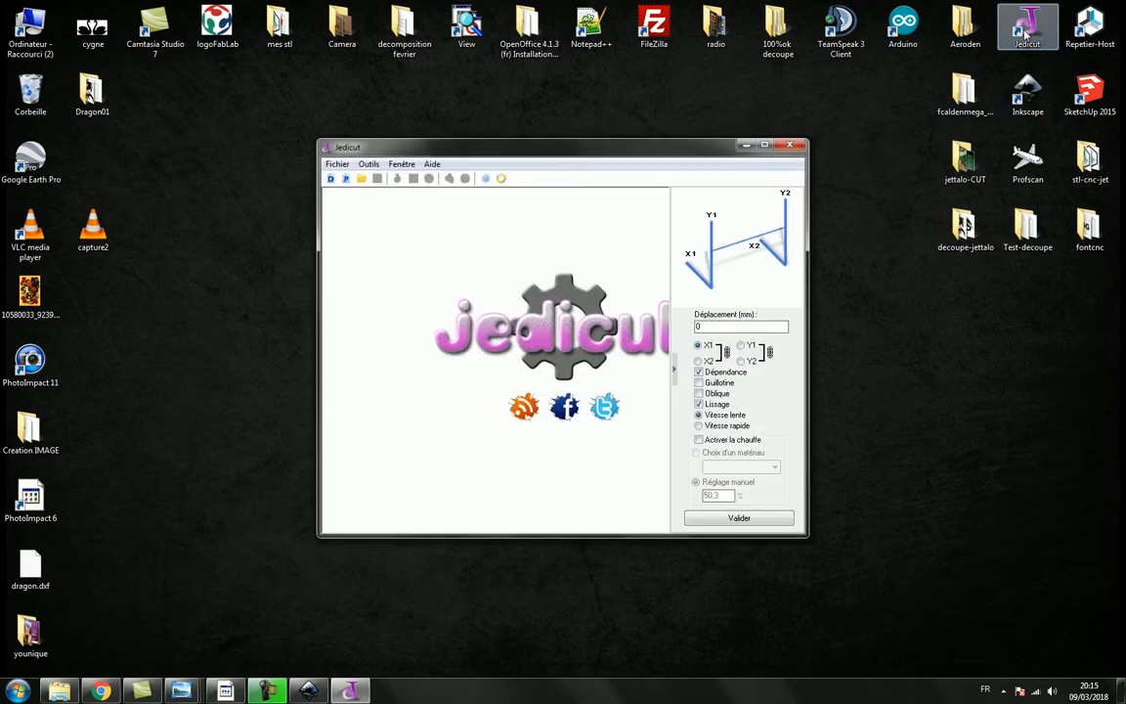
{"action": "left_click", "coordinate": [766, 146]}
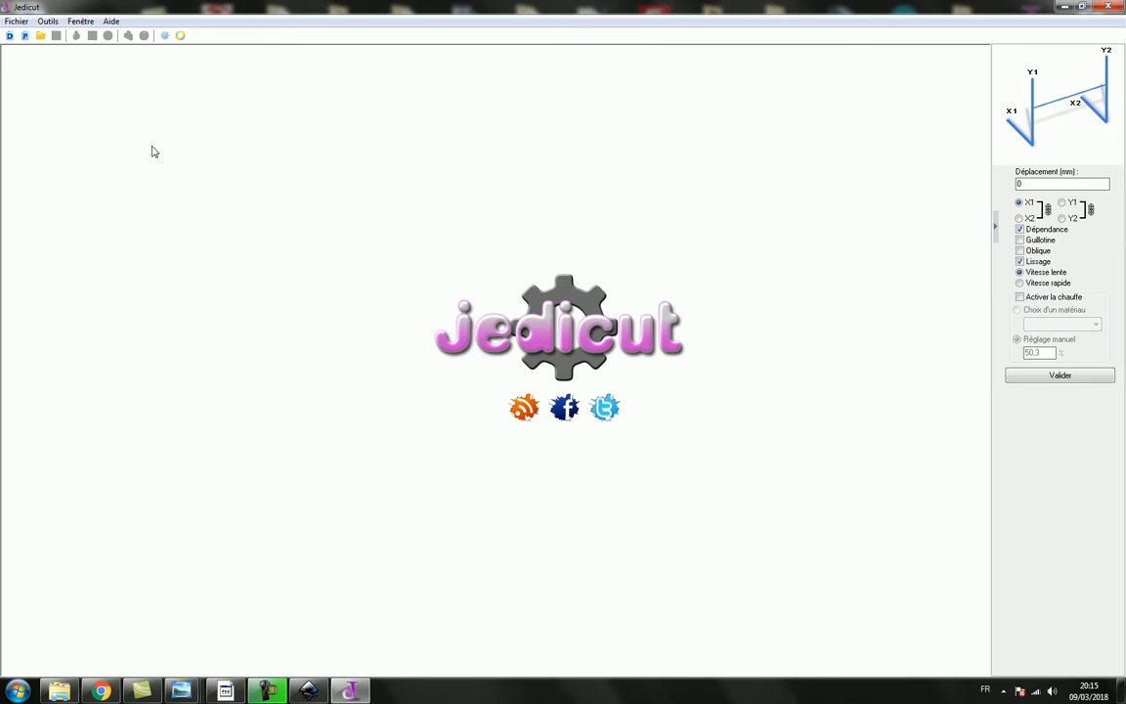
- Create a new profile and open dragon01.dxf from the Dragon01 folder using the DXF profile file type
{"action": "left_click", "coordinate": [24, 36]}
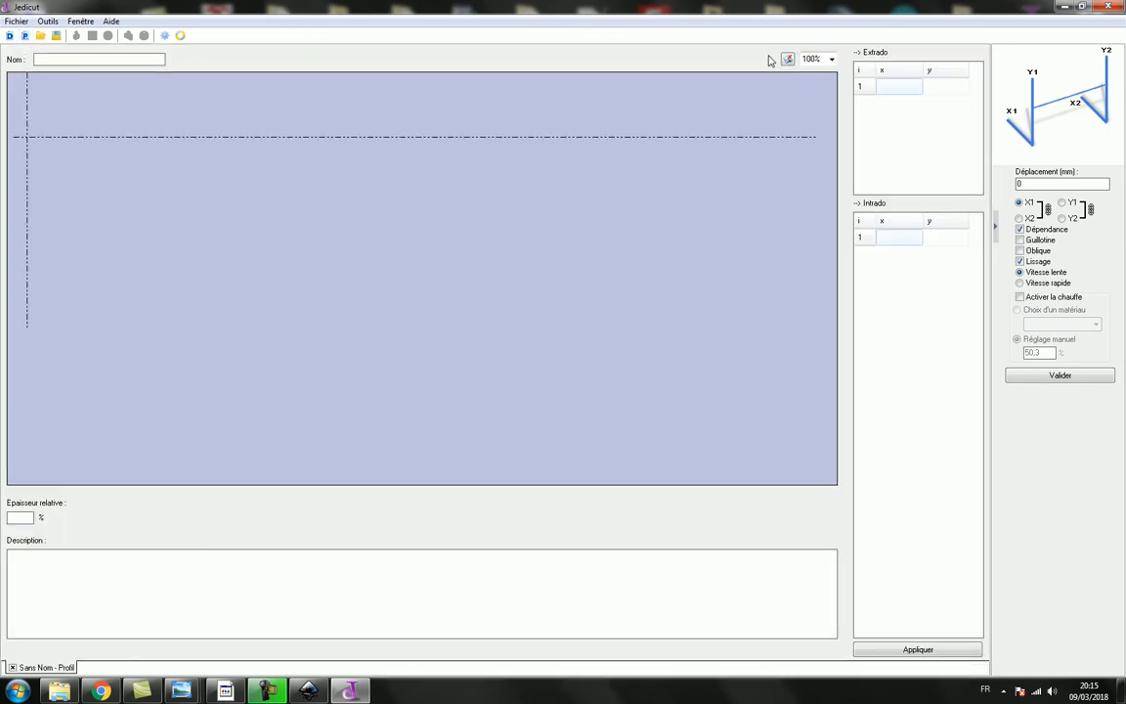
{"action": "left_click", "coordinate": [40, 36]}
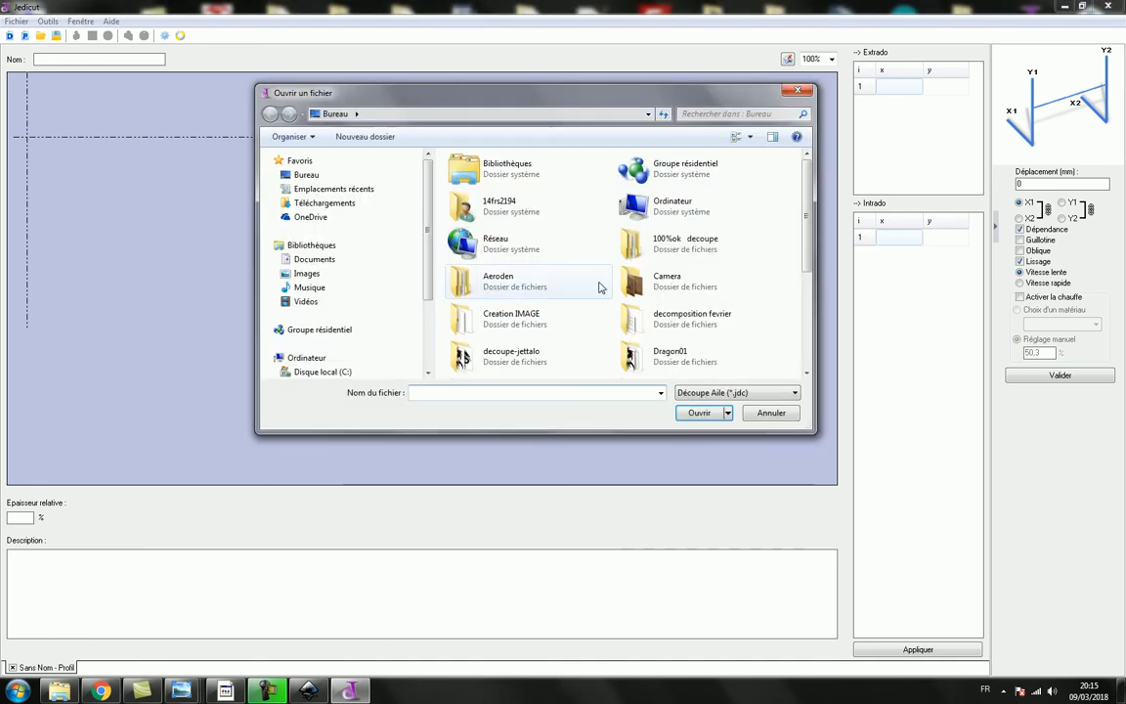
{"action": "left_click_drag", "start_coordinate": [804, 227], "coordinate": [803, 305]}
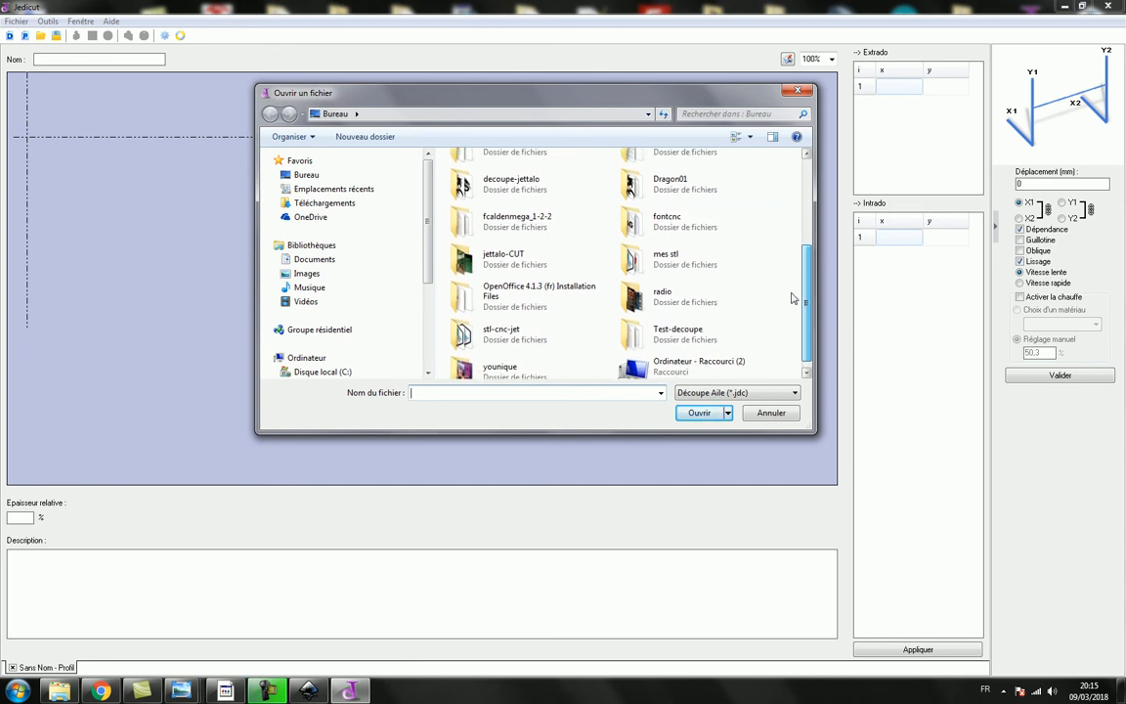
{"action": "double_click", "coordinate": [636, 184]}
{"action": "left_click", "coordinate": [796, 393]}
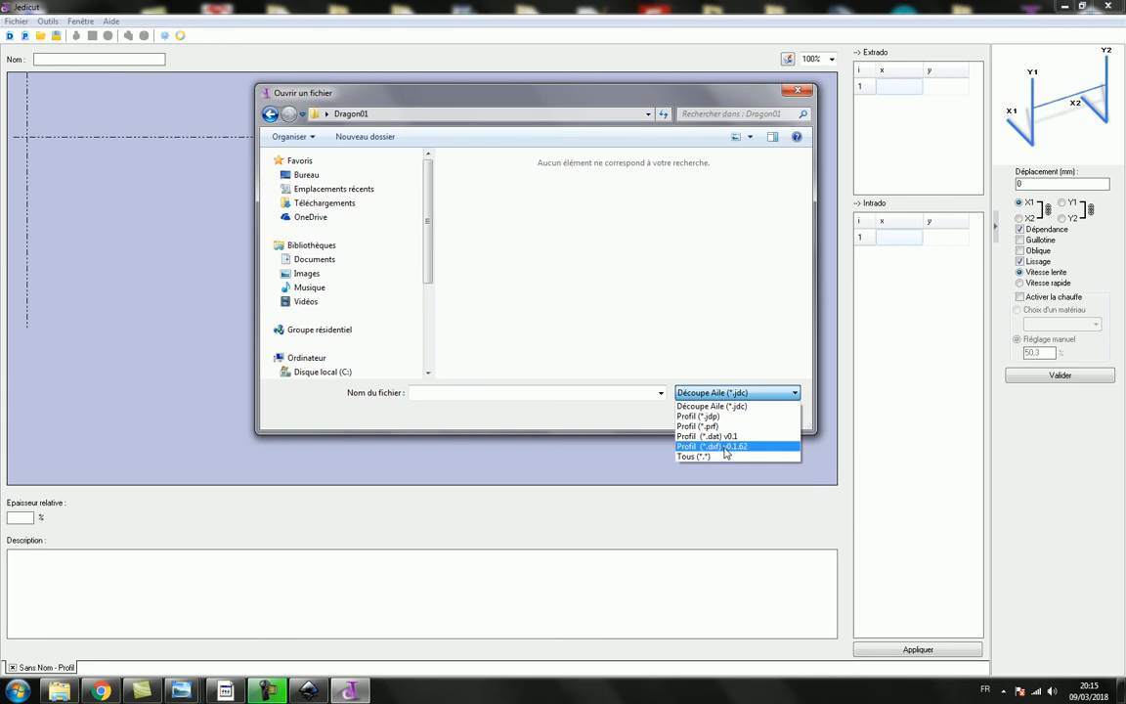
{"action": "left_click", "coordinate": [726, 446]}
{"action": "double_click", "coordinate": [418, 164]}
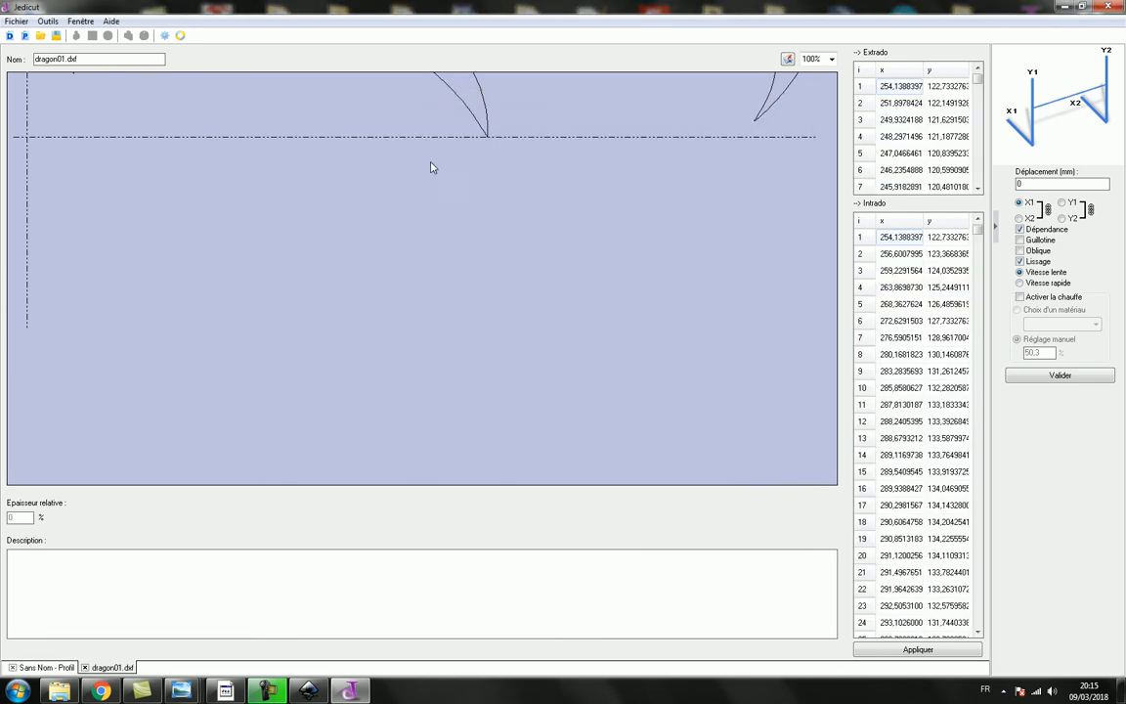
- Display the dragon profile at 25% and reposition it to examine the whole outline
{"action": "left_click", "coordinate": [831, 58]}
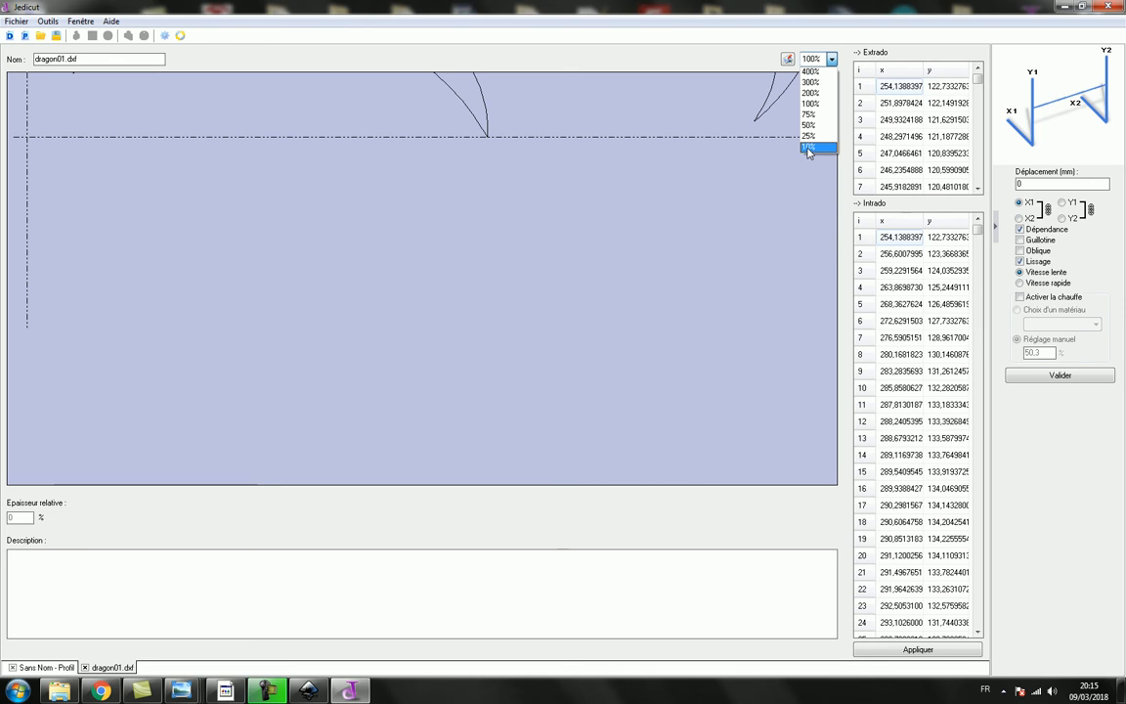
{"action": "left_click", "coordinate": [809, 149]}
{"action": "left_click", "coordinate": [831, 60]}
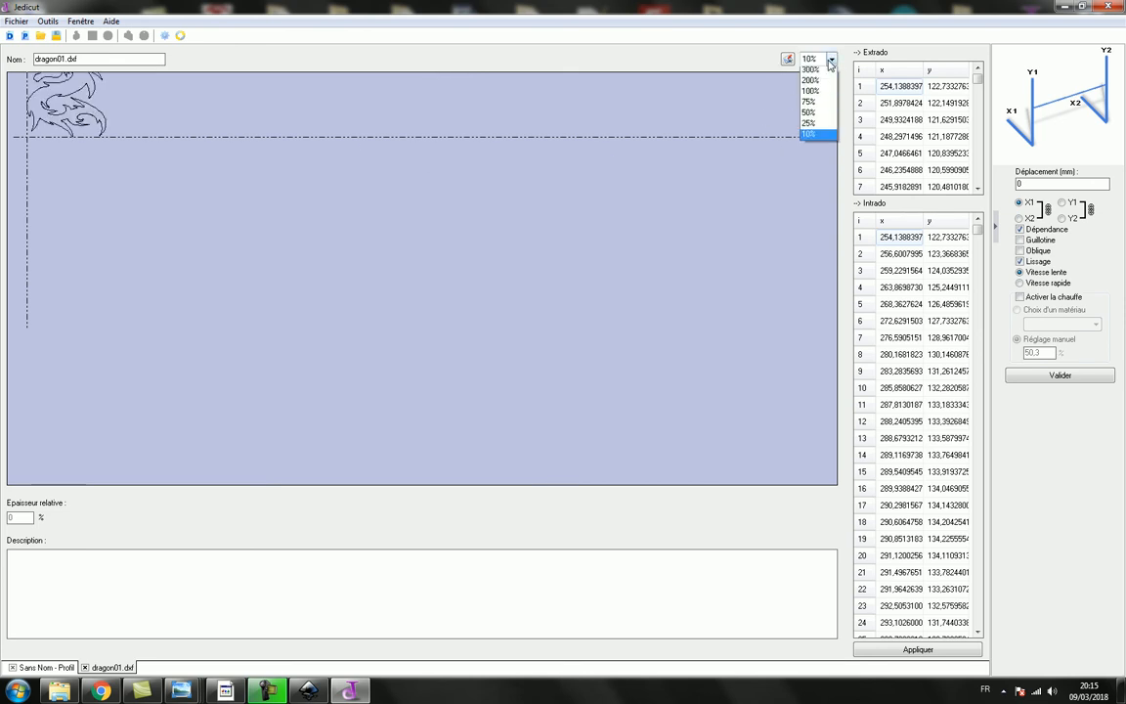
{"action": "left_click", "coordinate": [809, 131]}
{"action": "left_click_drag", "start_coordinate": [168, 100], "coordinate": [190, 332]}
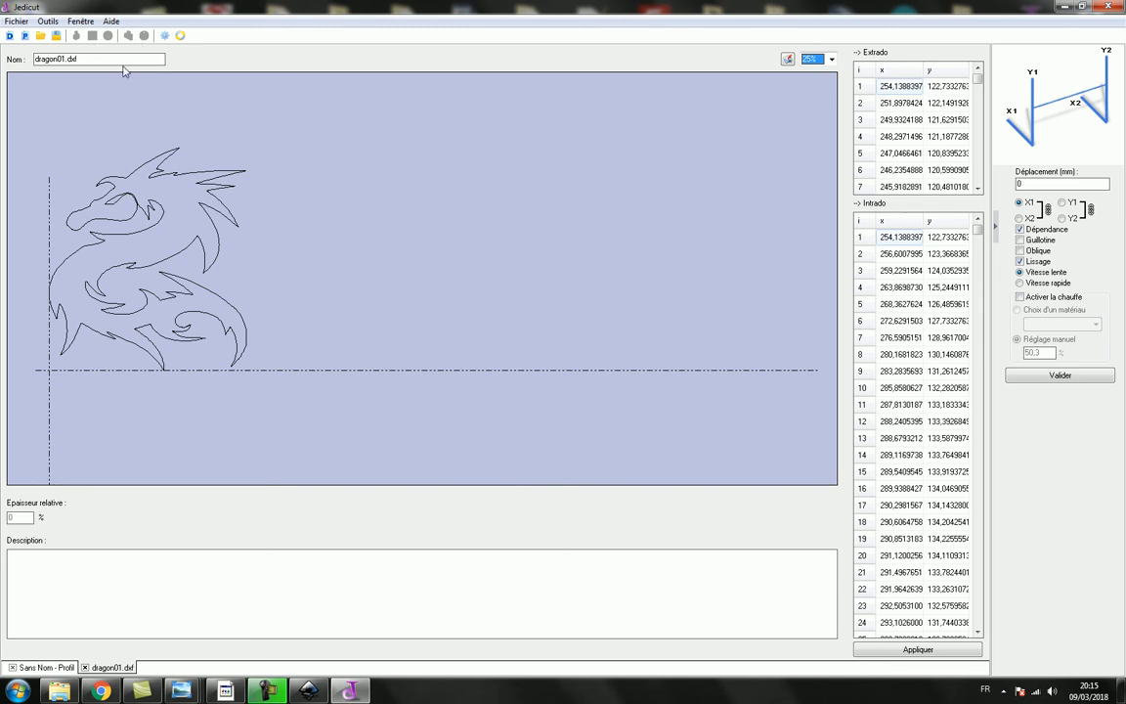
- Create a new cutting project and load dragon01.dxf as the Emplanture profile using the DXF v0.1.62 file type
{"action": "left_click", "coordinate": [10, 36]}
{"action": "left_click", "coordinate": [97, 64]}
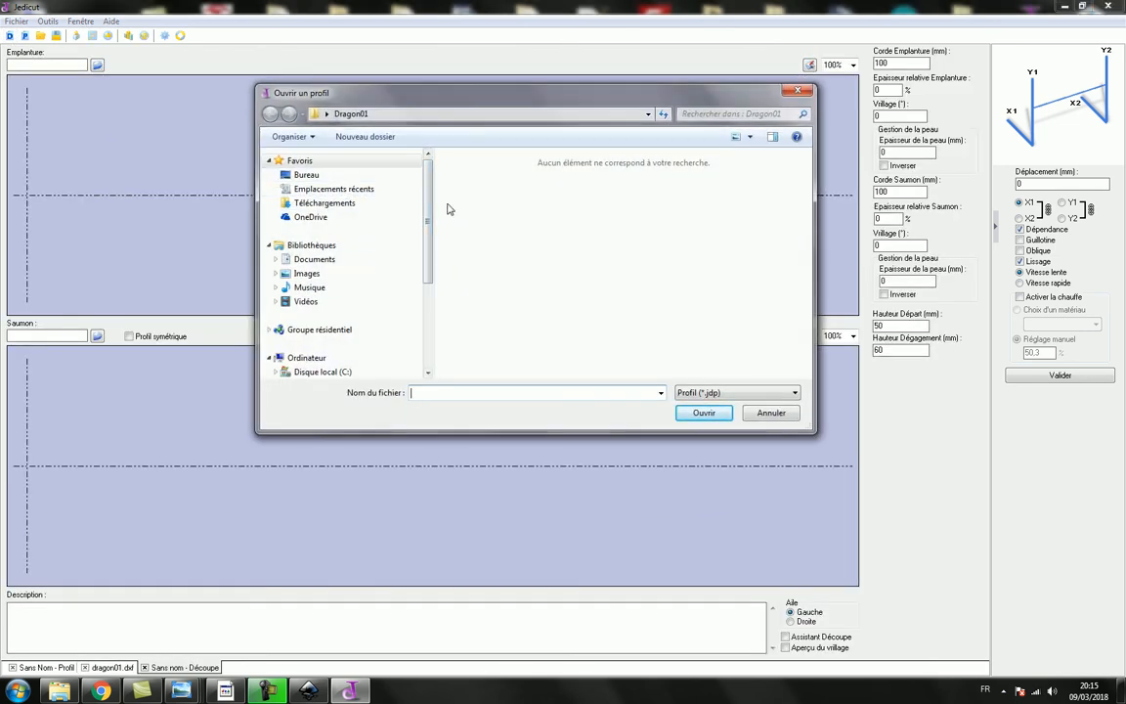
{"action": "left_click", "coordinate": [738, 393]}
{"action": "left_click", "coordinate": [715, 436]}
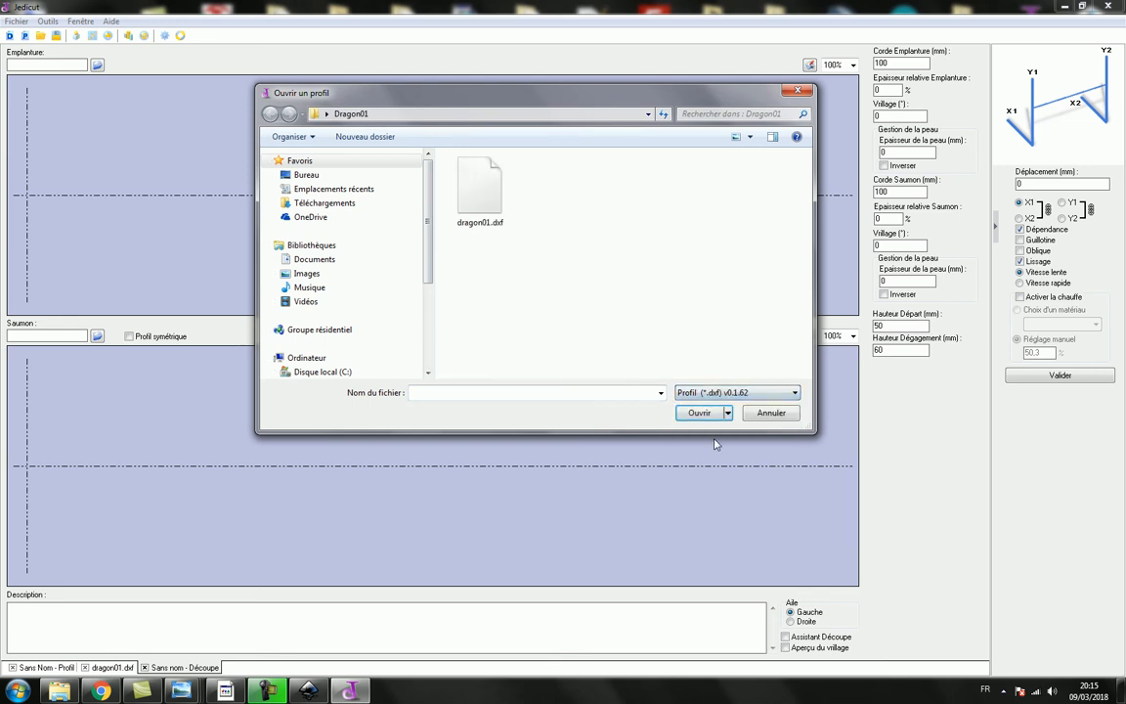
{"action": "double_click", "coordinate": [481, 194]}
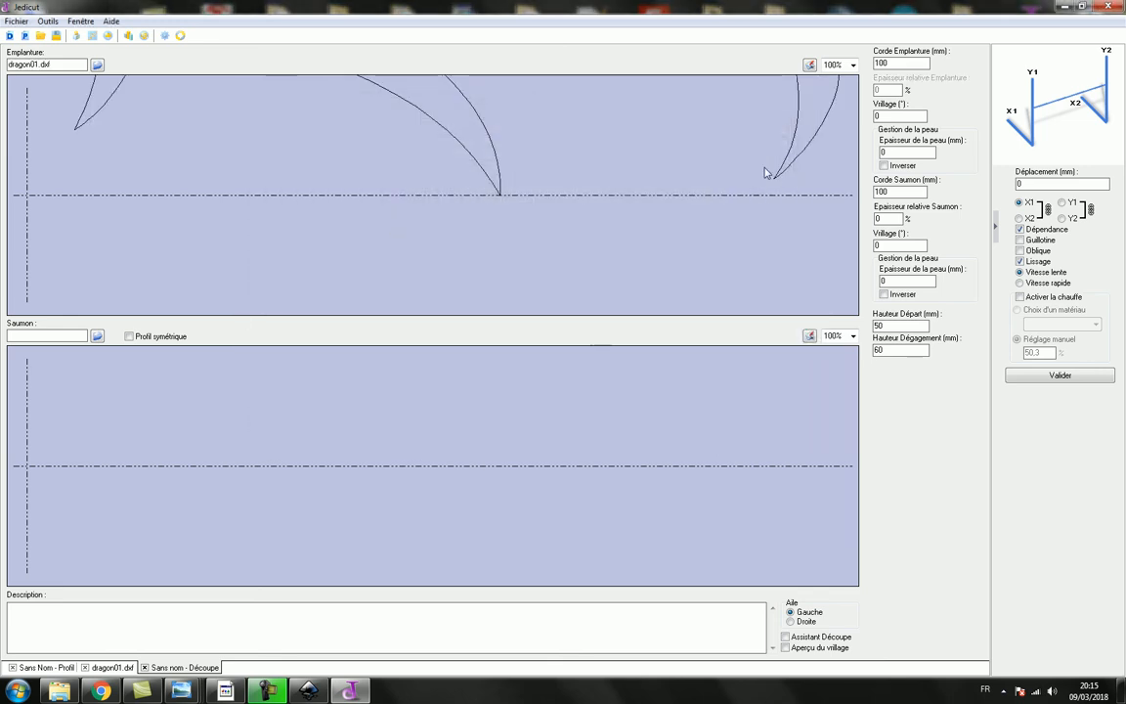
- Make the Saumon profile symmetric with the Emplanture and display both profiles at 25%
{"action": "left_click", "coordinate": [843, 65]}
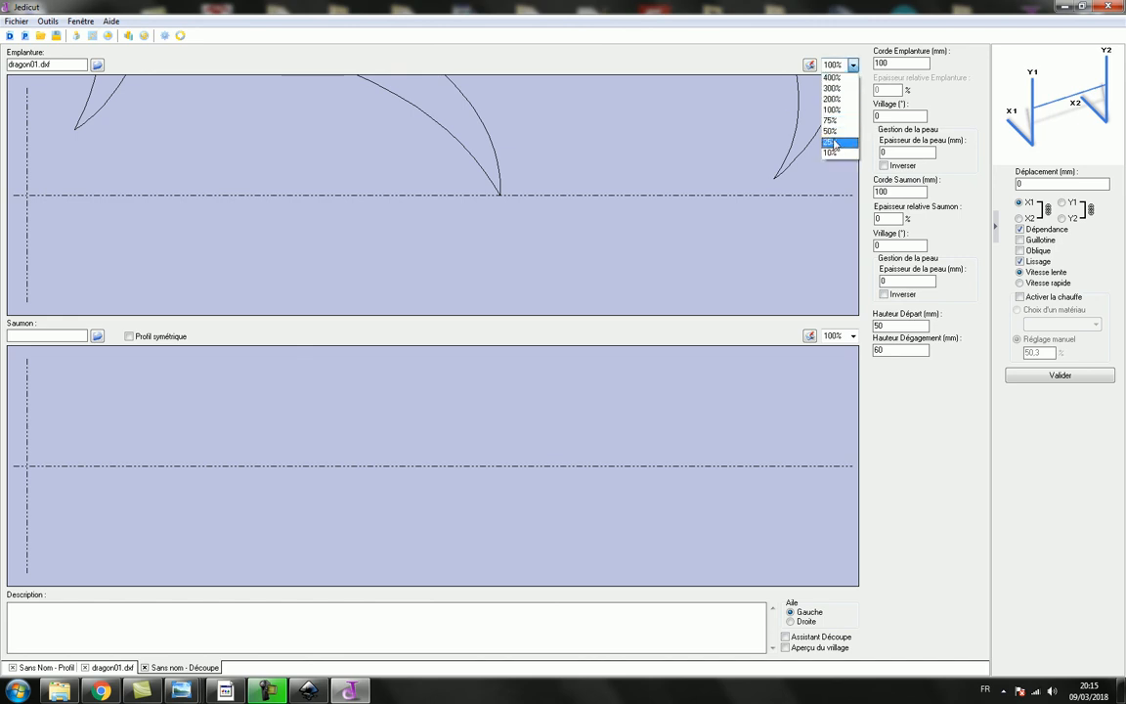
{"action": "left_click", "coordinate": [831, 142]}
{"action": "left_click", "coordinate": [129, 337]}
{"action": "left_click", "coordinate": [842, 336]}
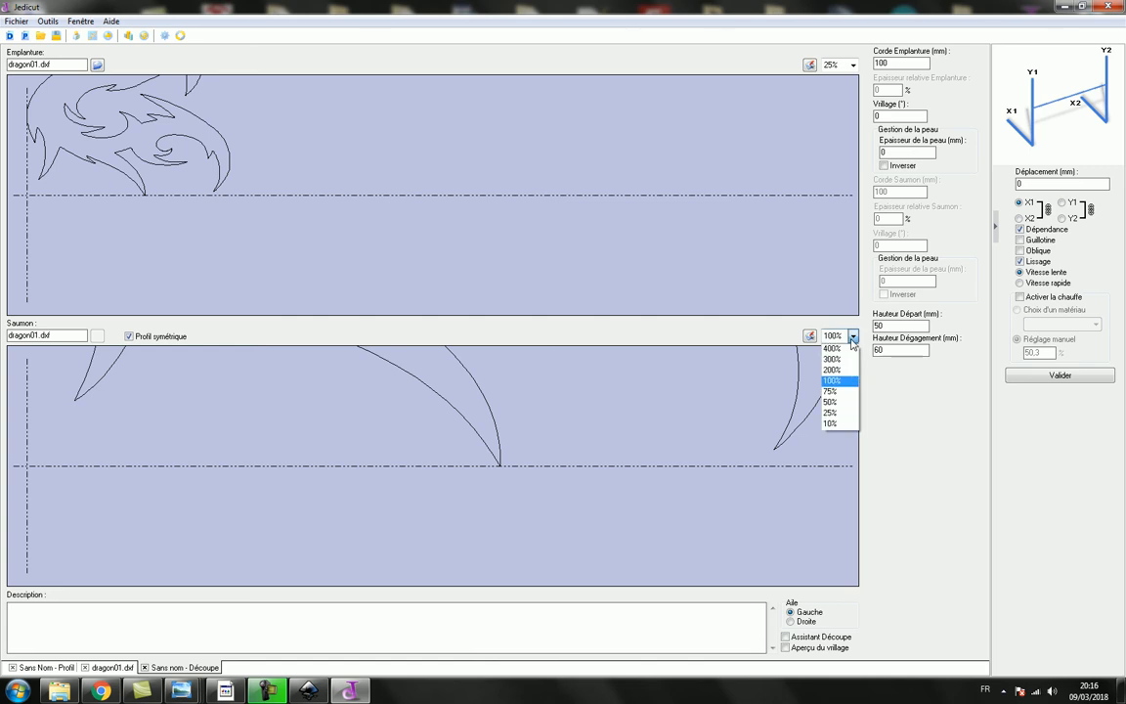
{"action": "left_click", "coordinate": [831, 413]}
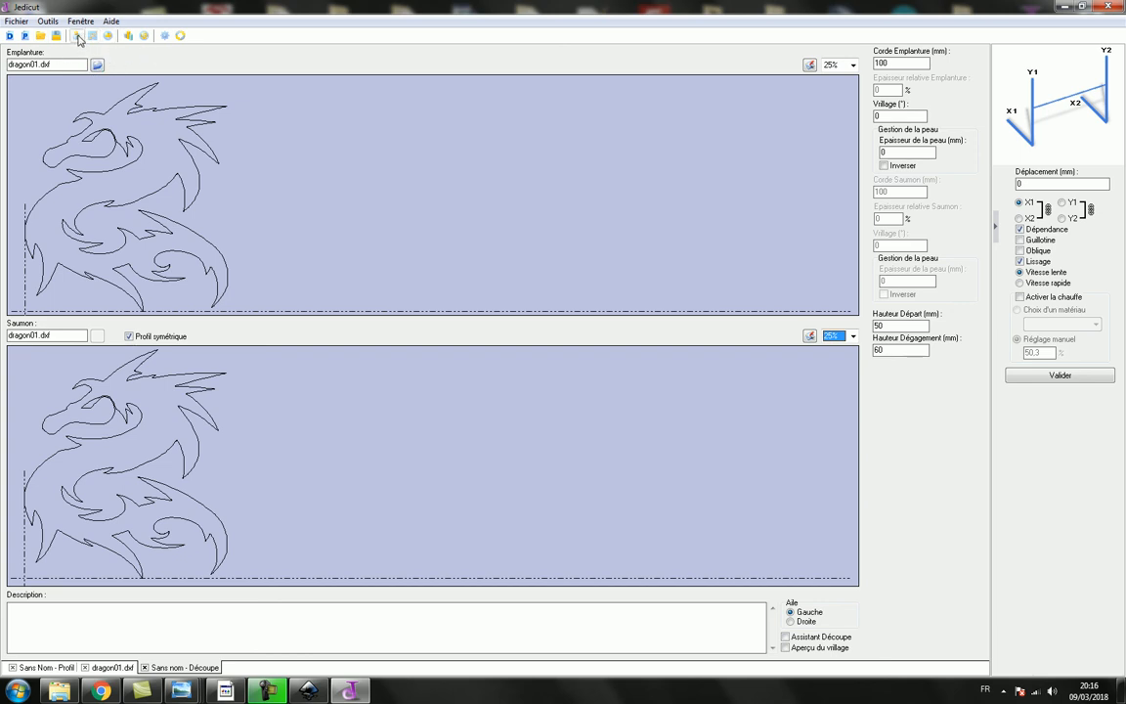
- Open the cutting cycle editor maximized, check the moves between Extrado and Intrado, and place the coordinate box clear of the dragon
{"action": "left_click", "coordinate": [144, 37]}
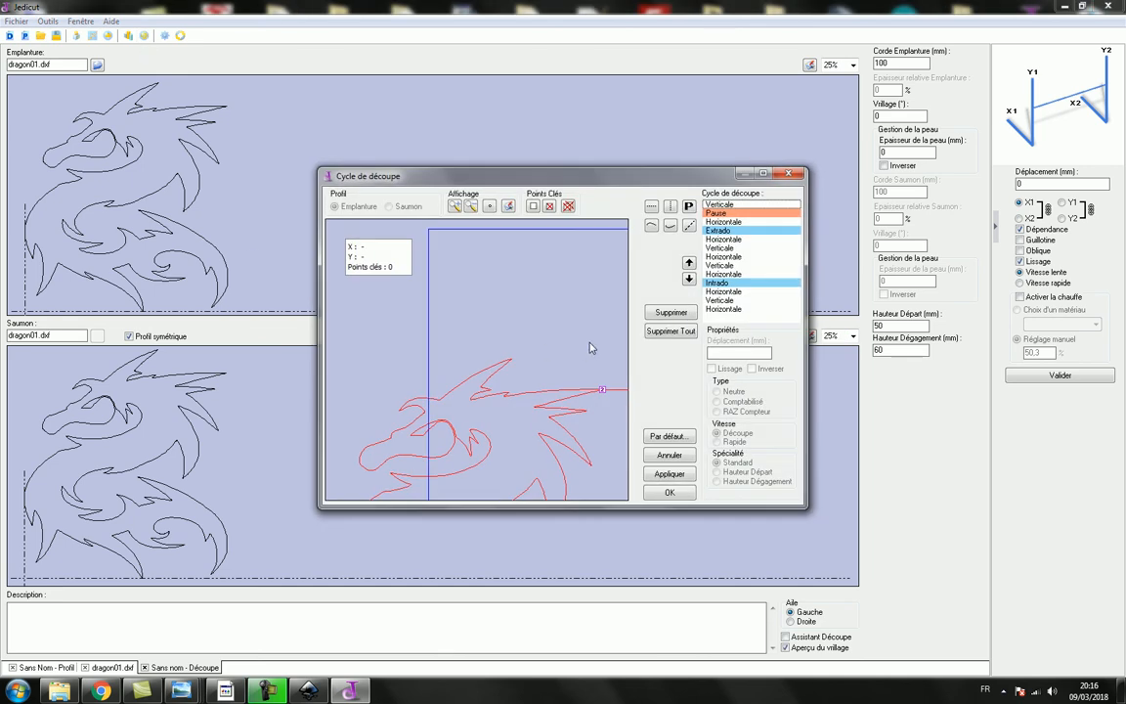
{"action": "left_click", "coordinate": [764, 174]}
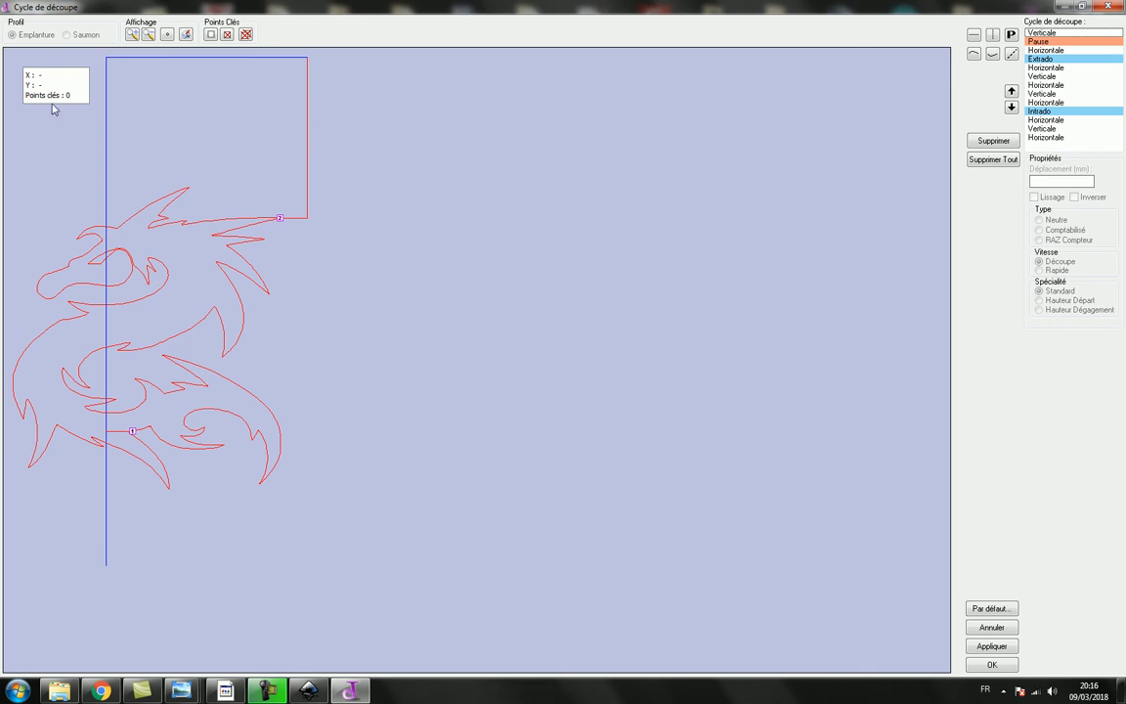
{"action": "left_click", "coordinate": [1045, 68]}
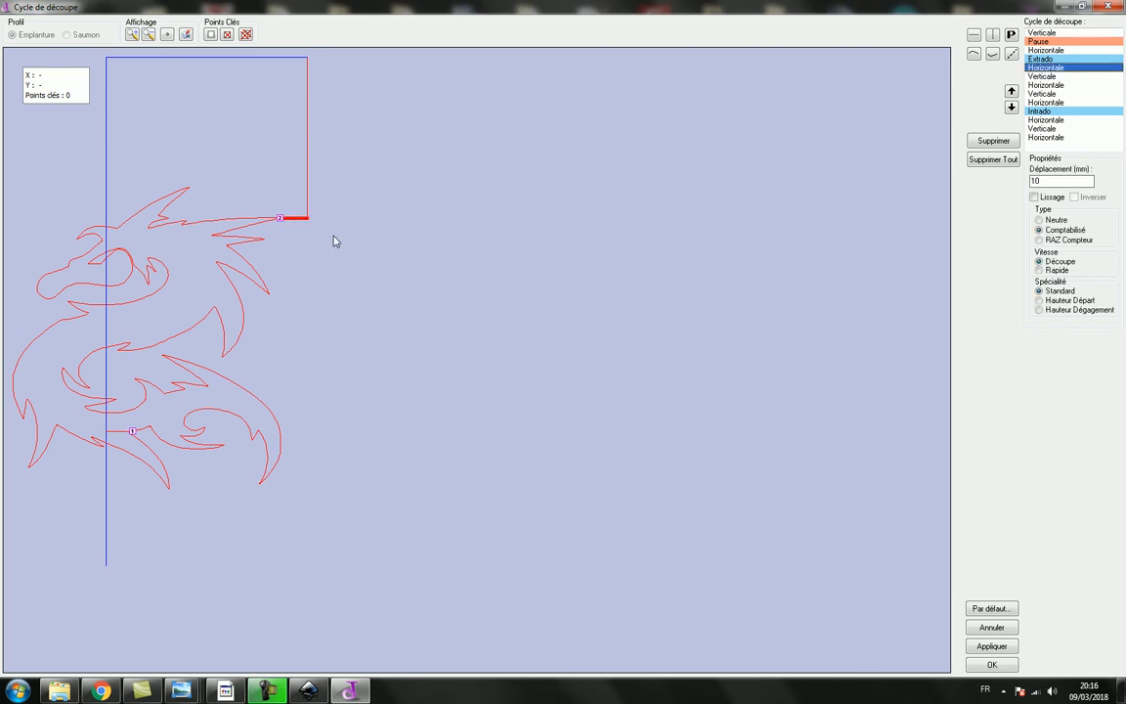
{"action": "left_click", "coordinate": [1044, 94]}
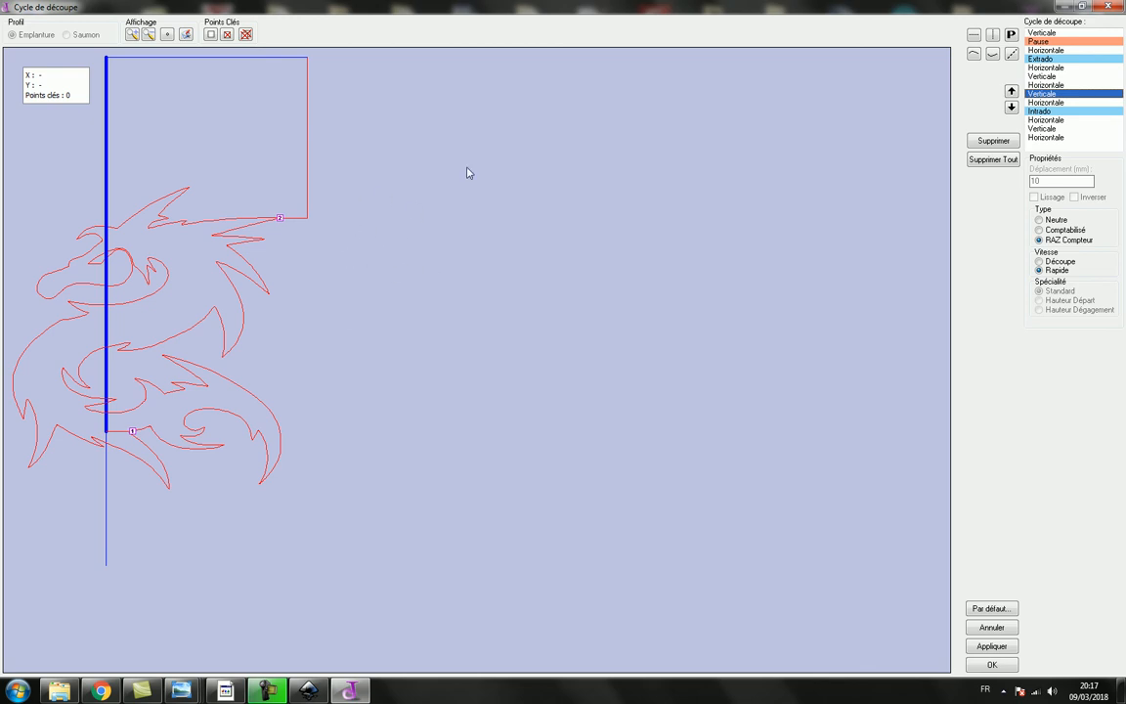
{"action": "left_click_drag", "start_coordinate": [44, 76], "coordinate": [628, 504]}
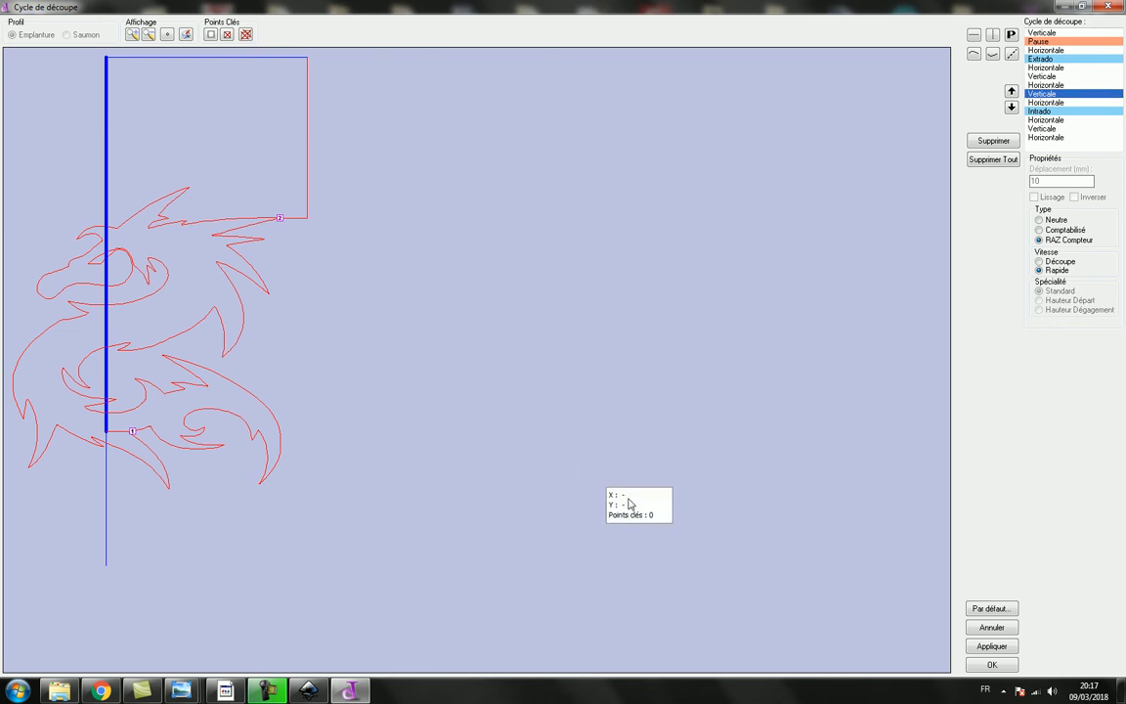